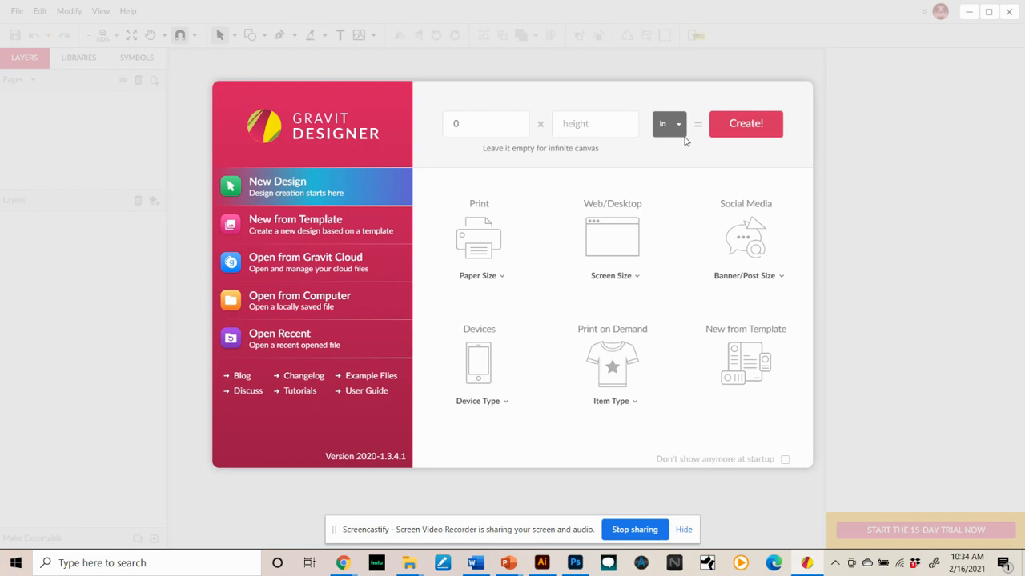
# - Create a new 8.5 × 11 in design
pyautogui.doubleClick(476, 124)
pyautogui.click(592, 124)
pyautogui.write('11')
pyautogui.click(676, 125)
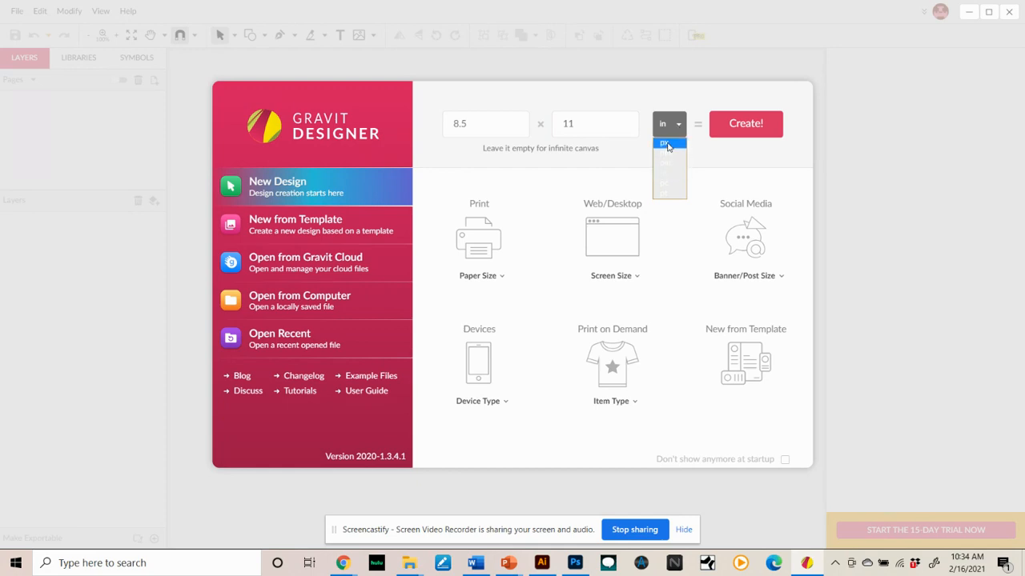
pyautogui.click(662, 125)
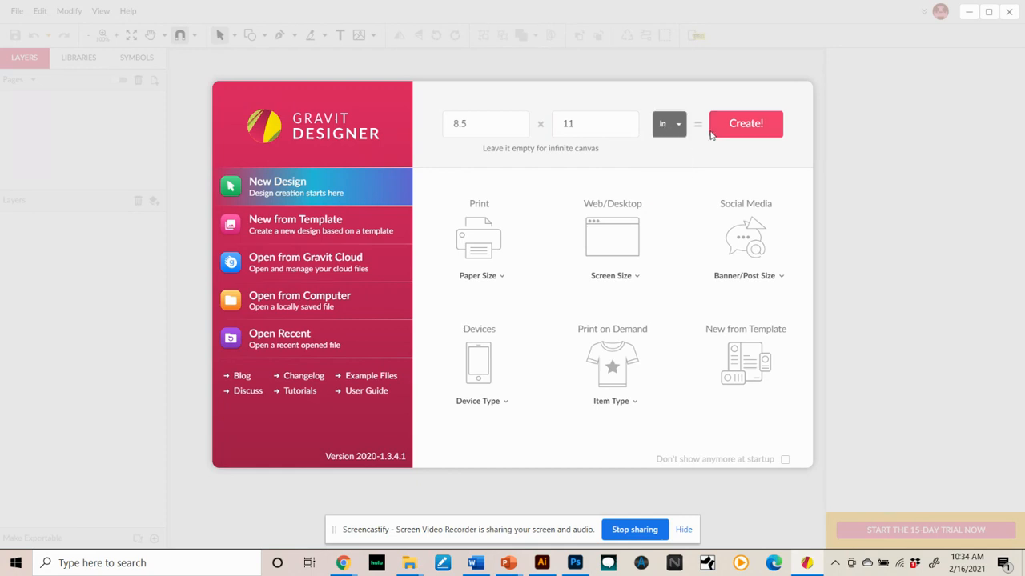
pyautogui.click(749, 128)
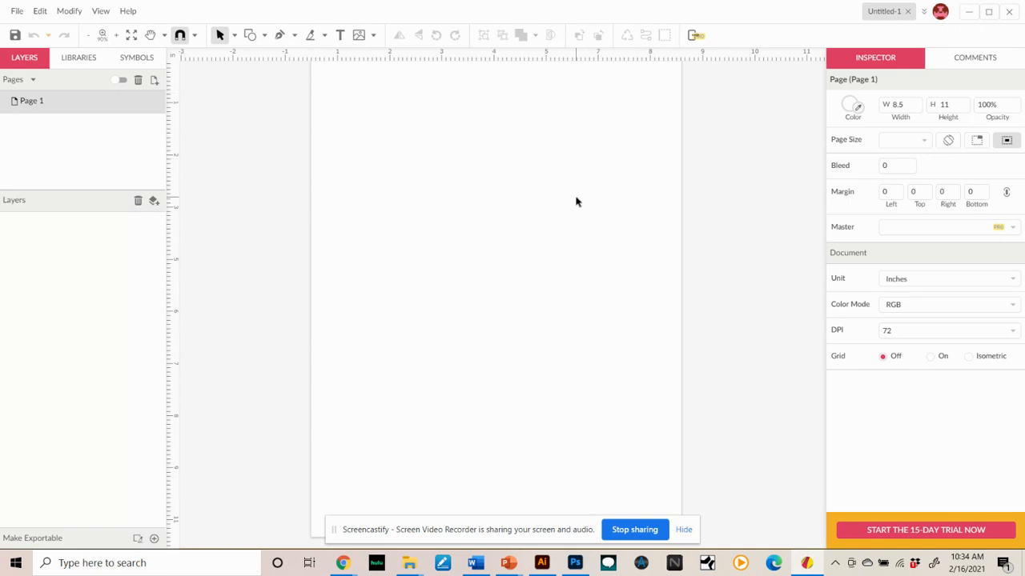
# - Draw a rectangle about 3.7 × 2.8 in near the page's upper-left area
pyautogui.click(250, 37)
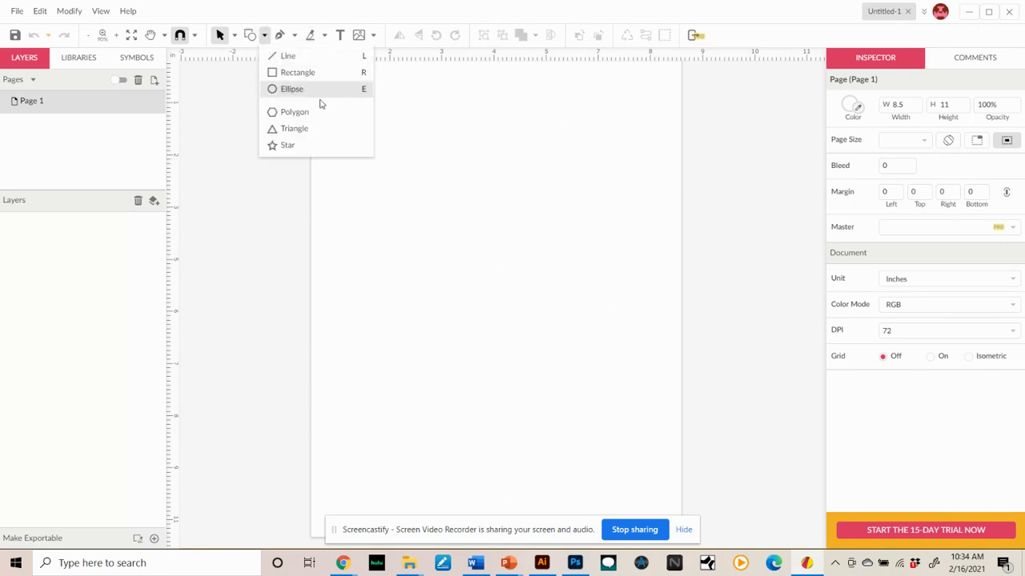
pyautogui.click(311, 74)
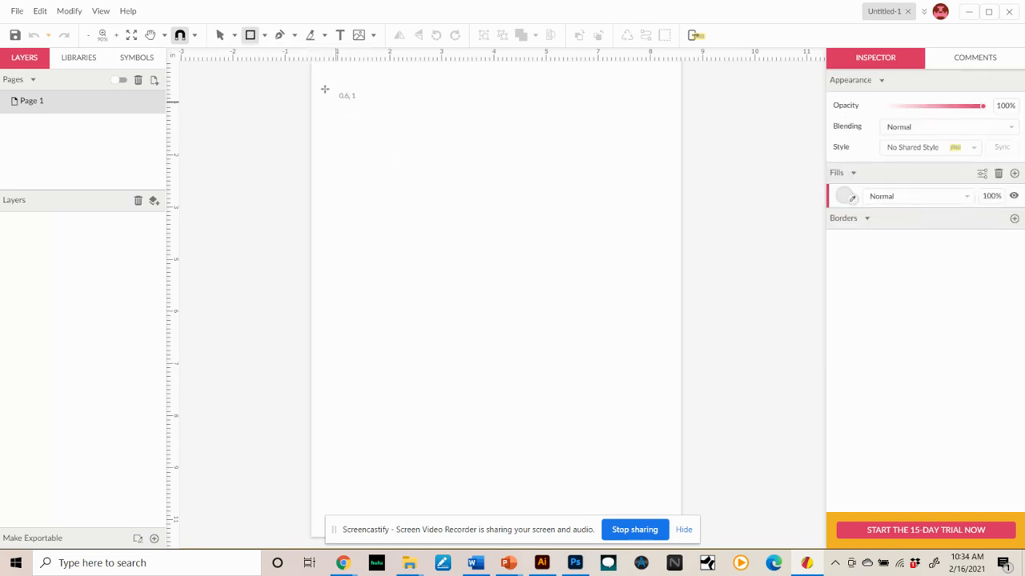
pyautogui.moveTo(348, 117); pyautogui.dragTo(508, 238)
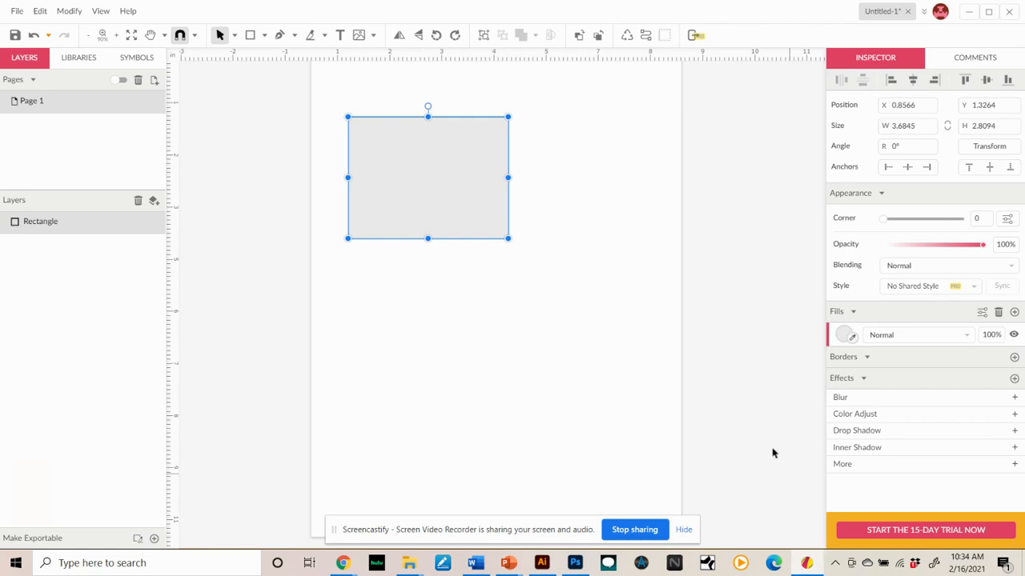
# - Fill the rectangle with lime green #9DDD14
pyautogui.click(842, 335)
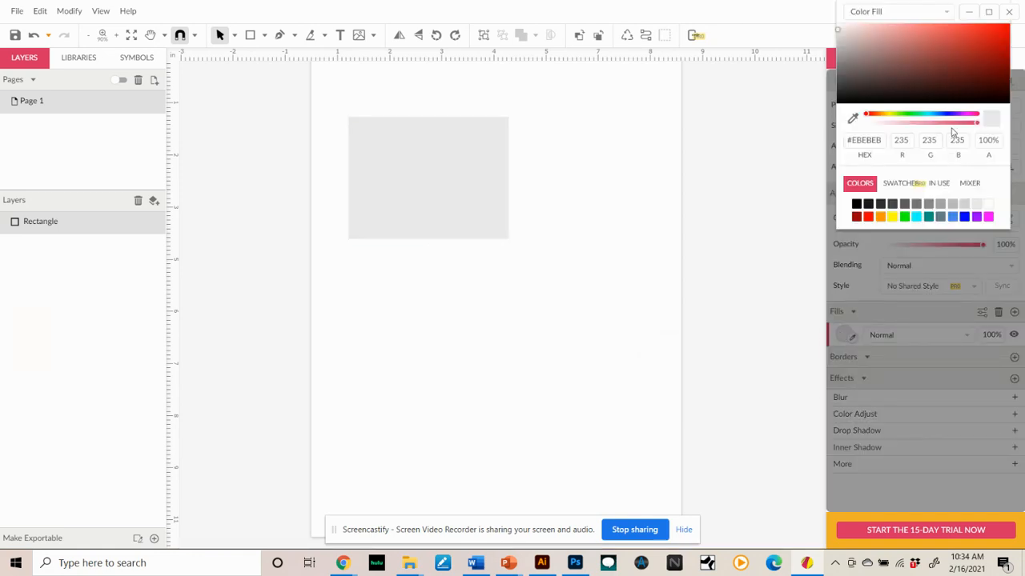
pyautogui.click(891, 115)
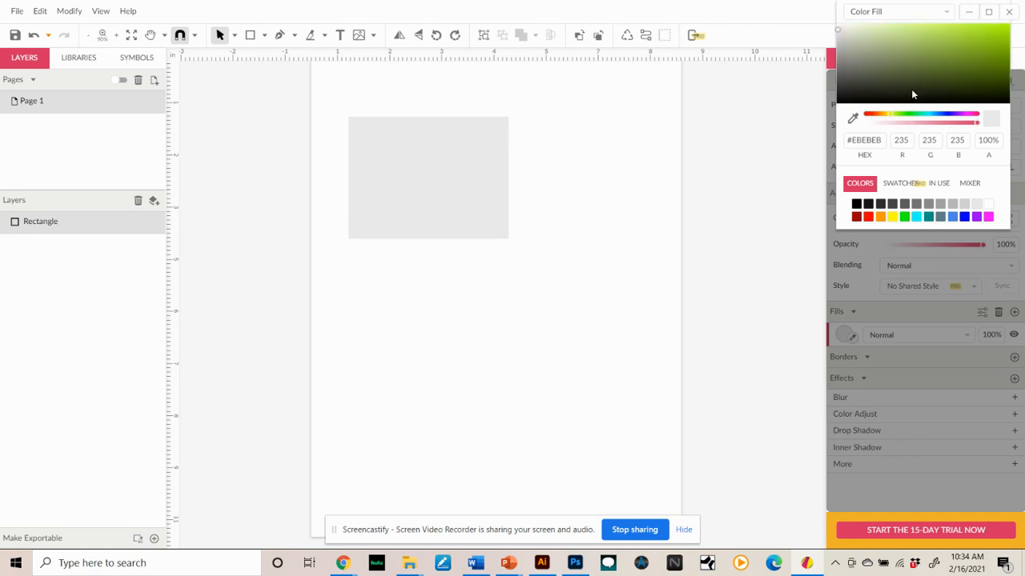
pyautogui.click(994, 34)
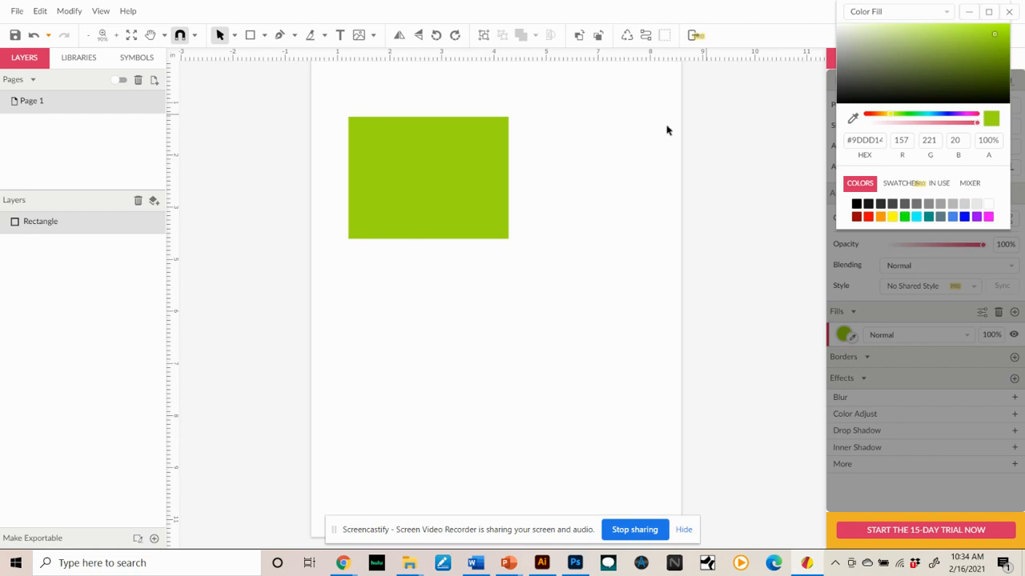
pyautogui.click(518, 329)
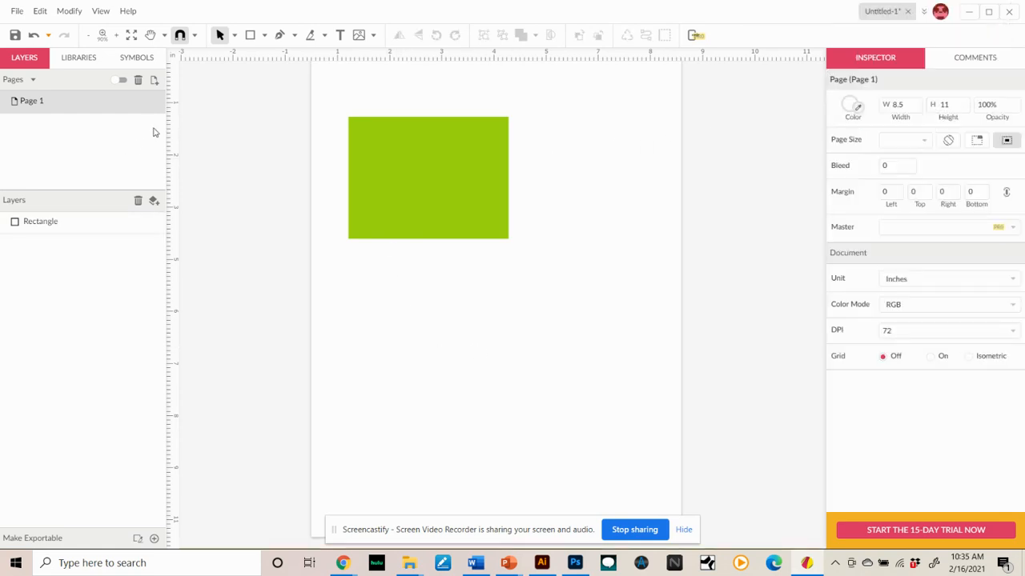
# - Draw a circle about 3.2 in across in the lower-right part of the page
pyautogui.click(265, 37)
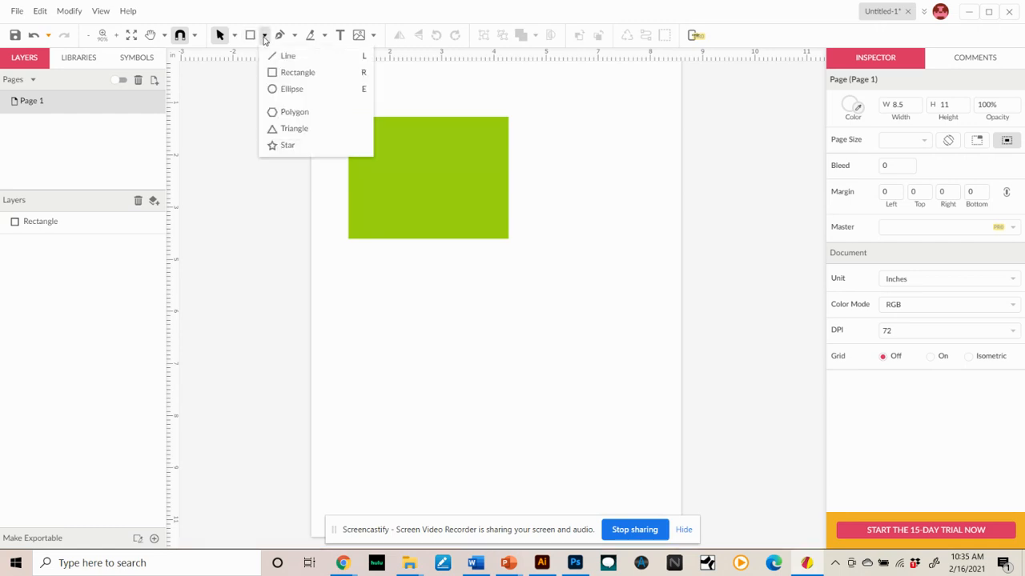
pyautogui.click(286, 90)
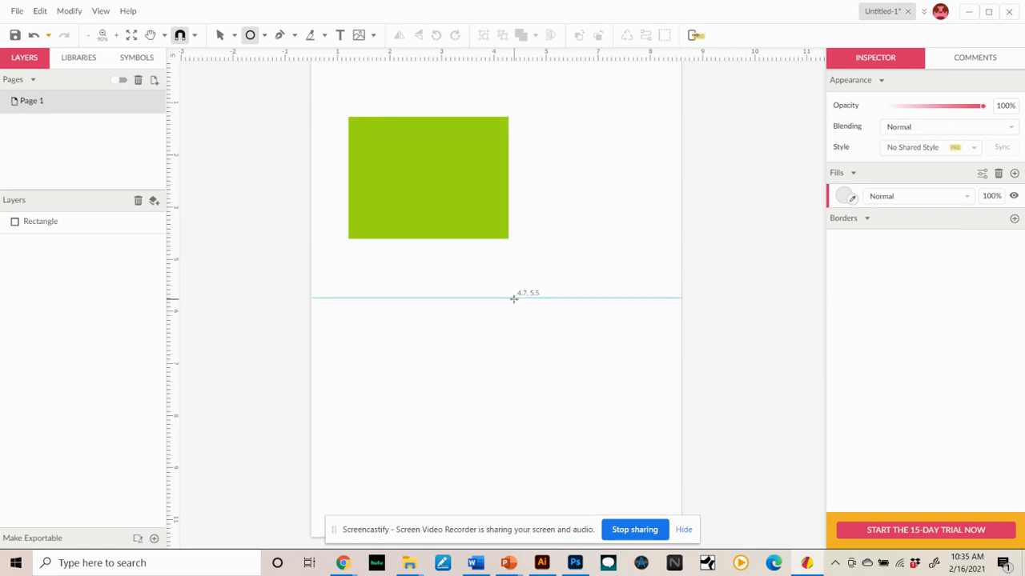
pyautogui.moveTo(514, 298); pyautogui.dragTo(604, 437)
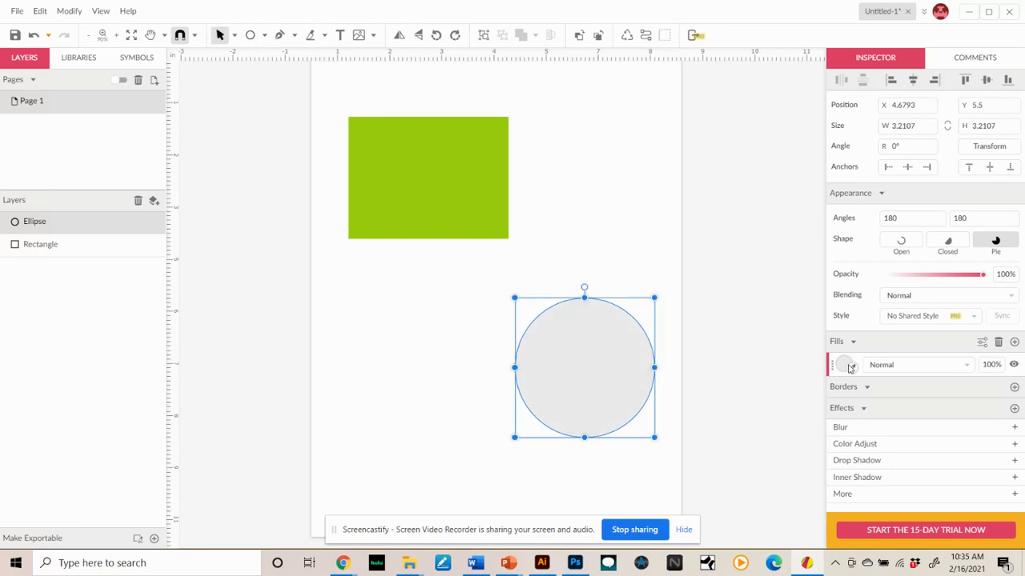
# - Fill the circle with red #E60C0C and move it to overlap the rectangle's lower-right corner
pyautogui.click(844, 365)
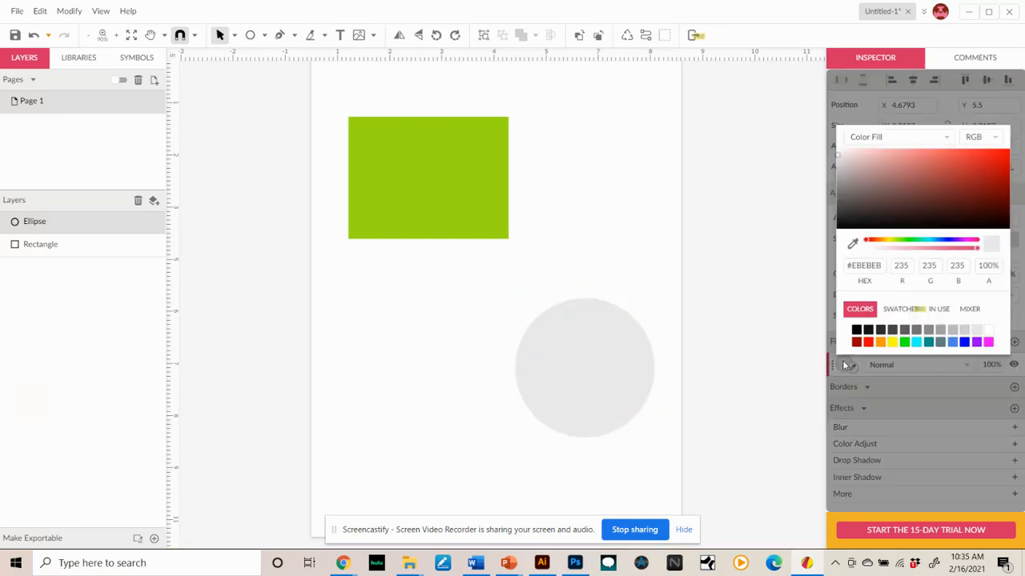
pyautogui.click(844, 365)
pyautogui.click(844, 365)
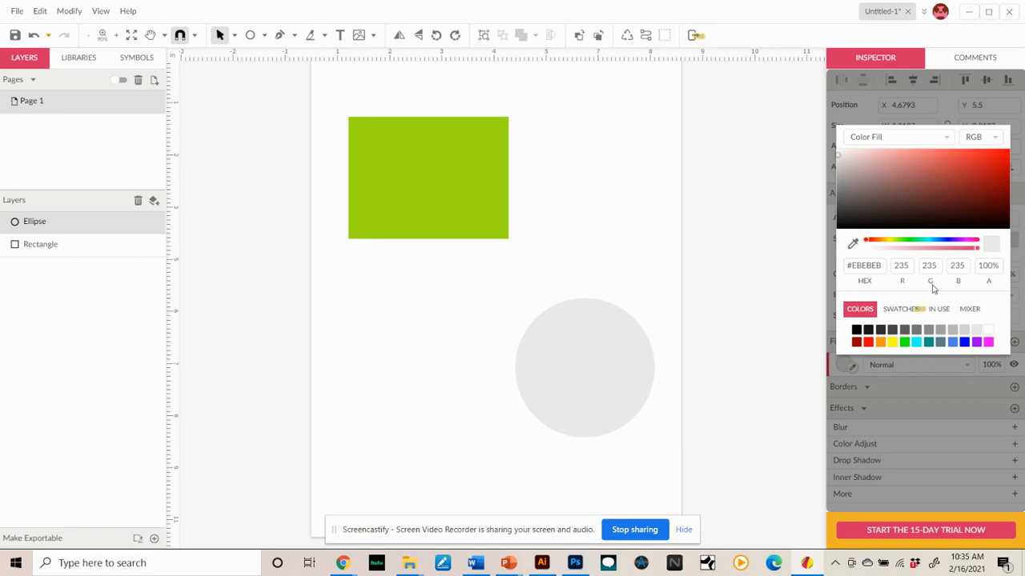
pyautogui.click(1001, 161)
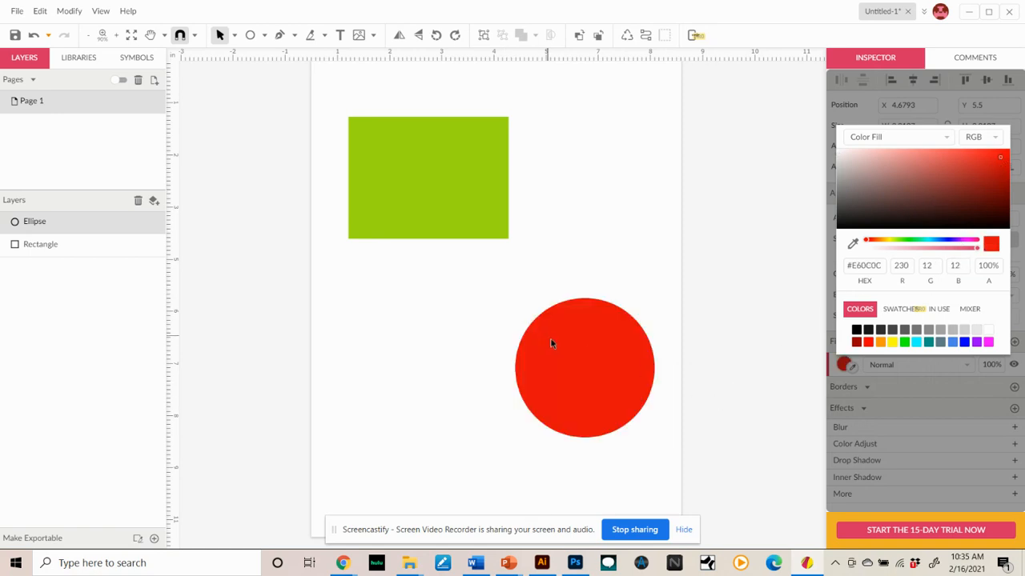
pyautogui.click(515, 469)
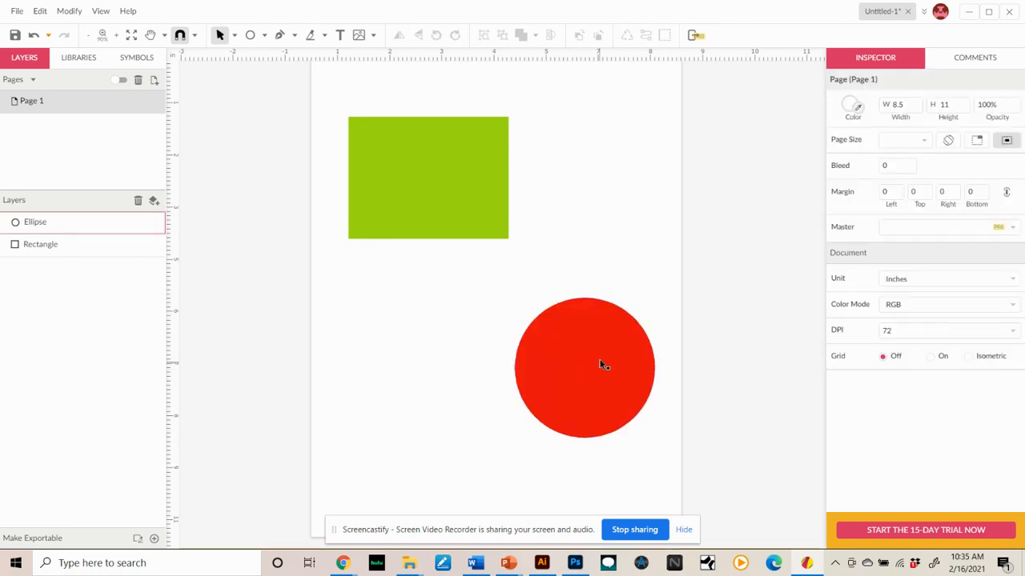
pyautogui.moveTo(601, 365); pyautogui.dragTo(540, 255)
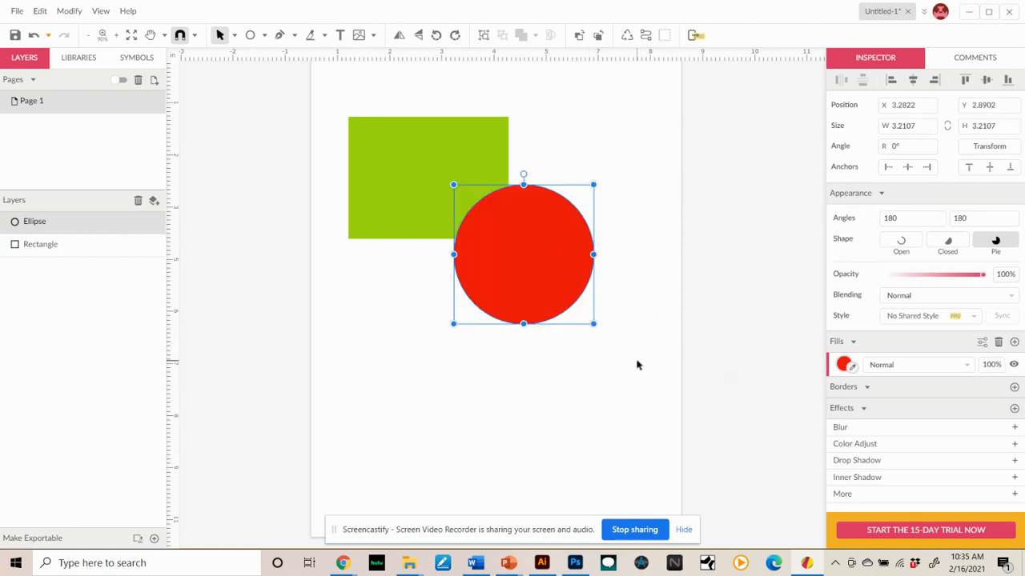
# - Draw a triangle about 3.2 × 2.8 in below the shapes and fill it blue #0000FF
pyautogui.click(265, 36)
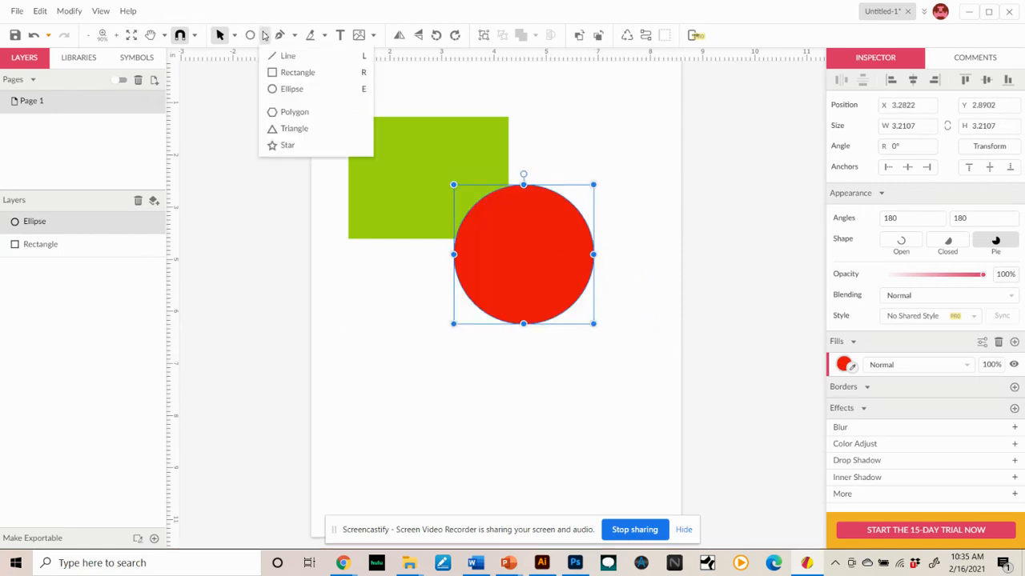
pyautogui.click(295, 128)
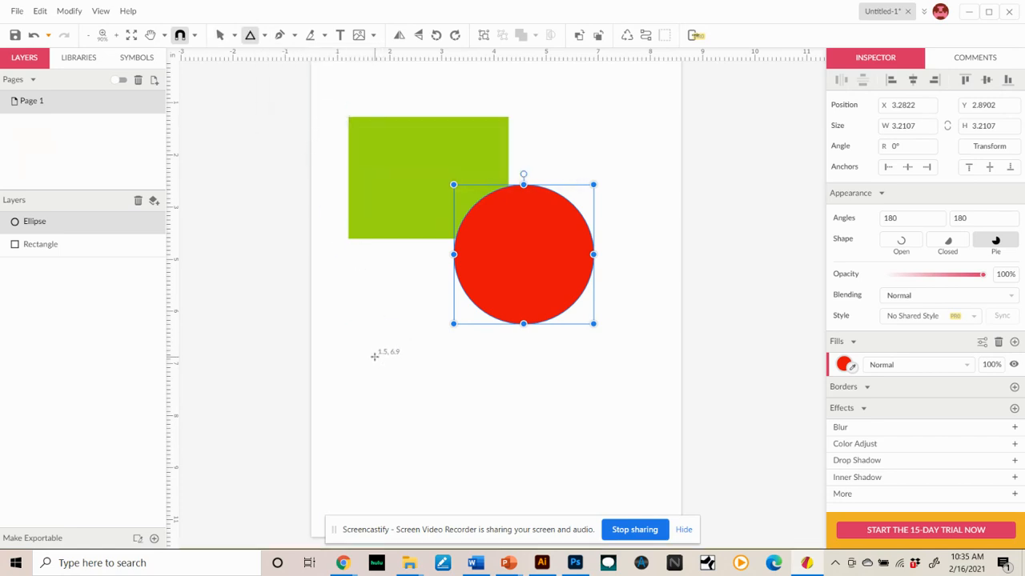
pyautogui.moveTo(374, 355); pyautogui.dragTo(445, 396)
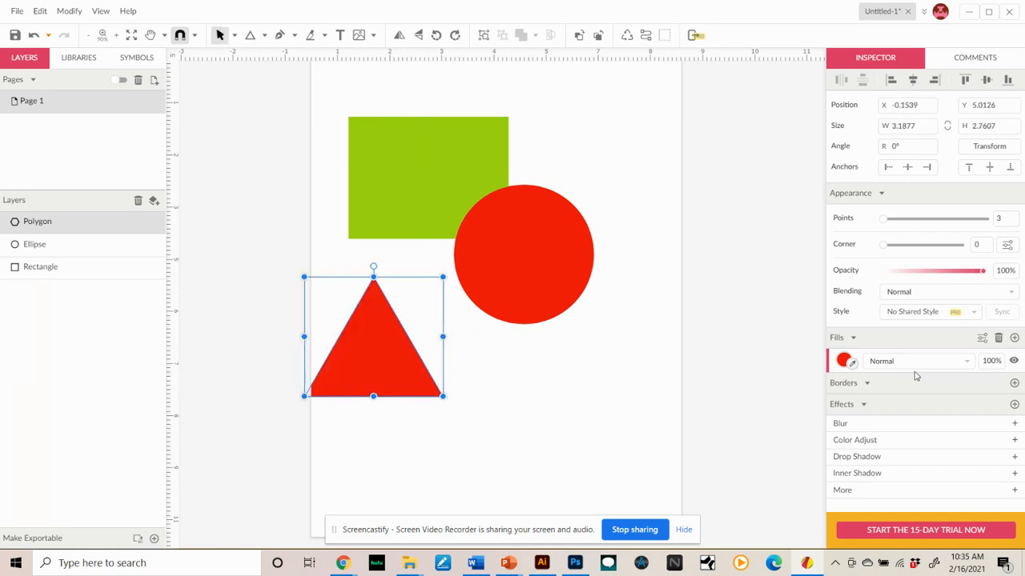
pyautogui.click(845, 361)
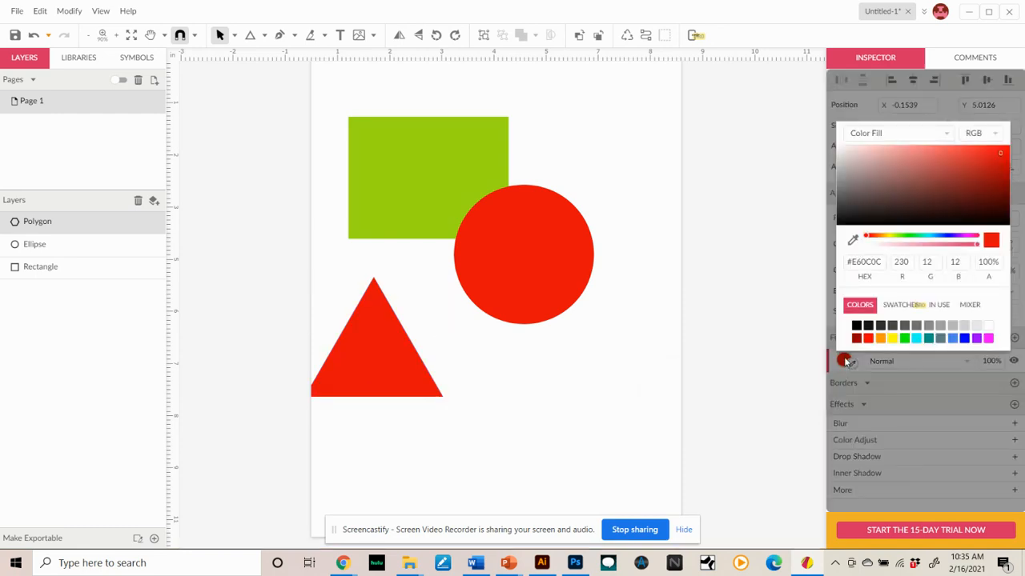
pyautogui.click(965, 339)
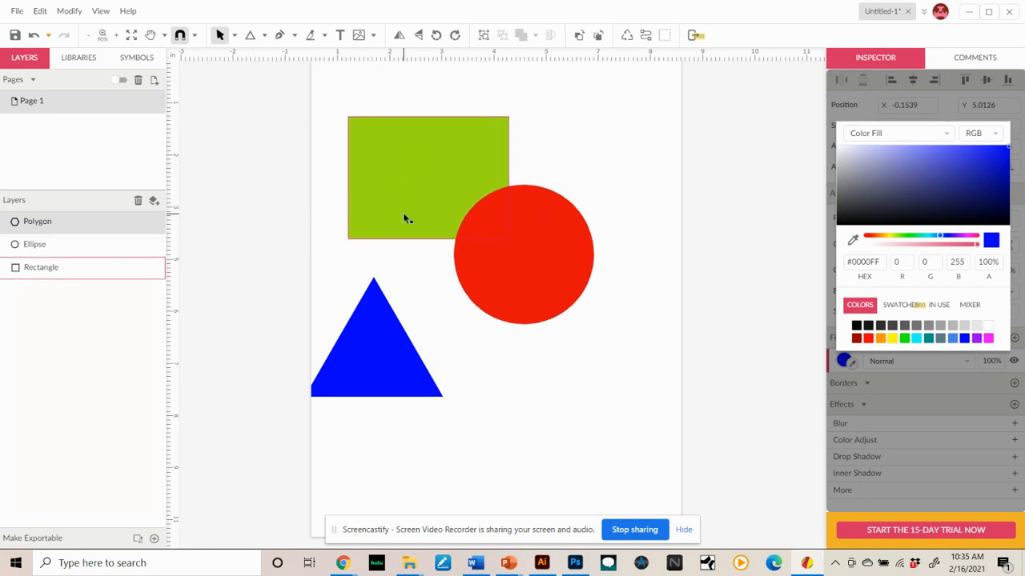
# - Move the triangle lower toward the page center and shift the circle down clear of the rectangle
pyautogui.click(371, 350)
pyautogui.moveTo(370, 349); pyautogui.dragTo(484, 410)
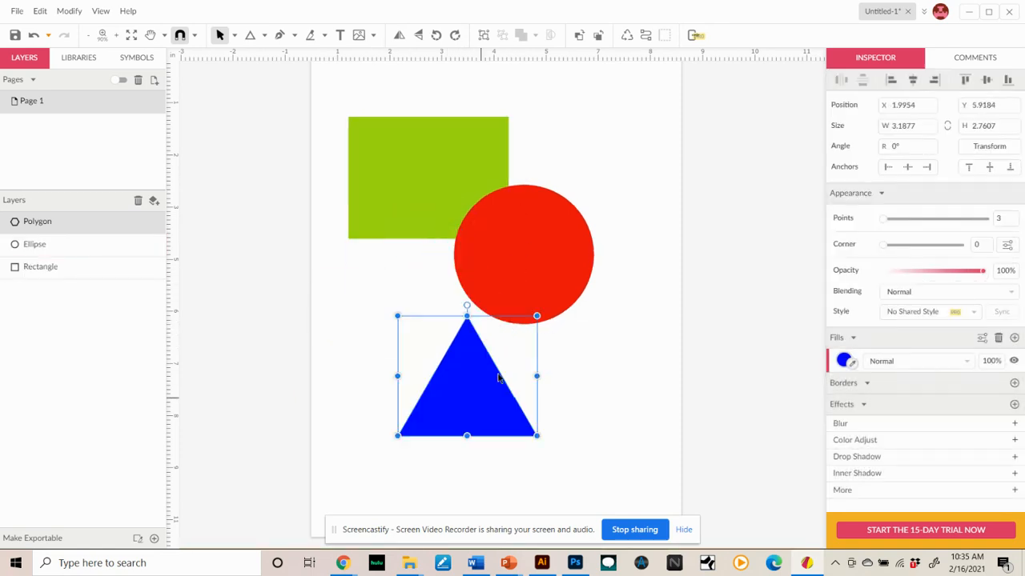
pyautogui.moveTo(521, 276); pyautogui.dragTo(579, 314)
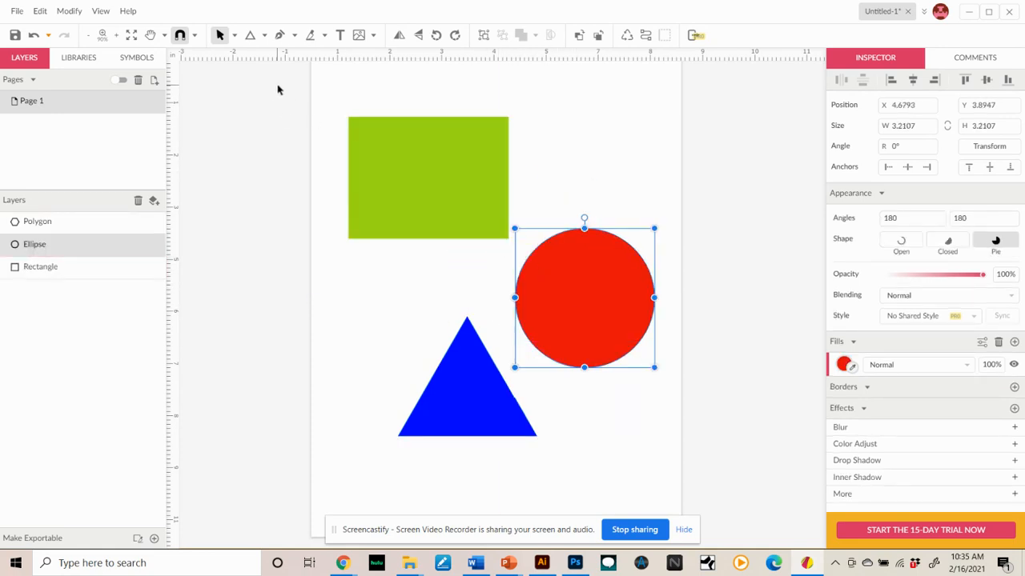
# - Add the text "Trenty Poo" inside the green rectangle
pyautogui.click(340, 36)
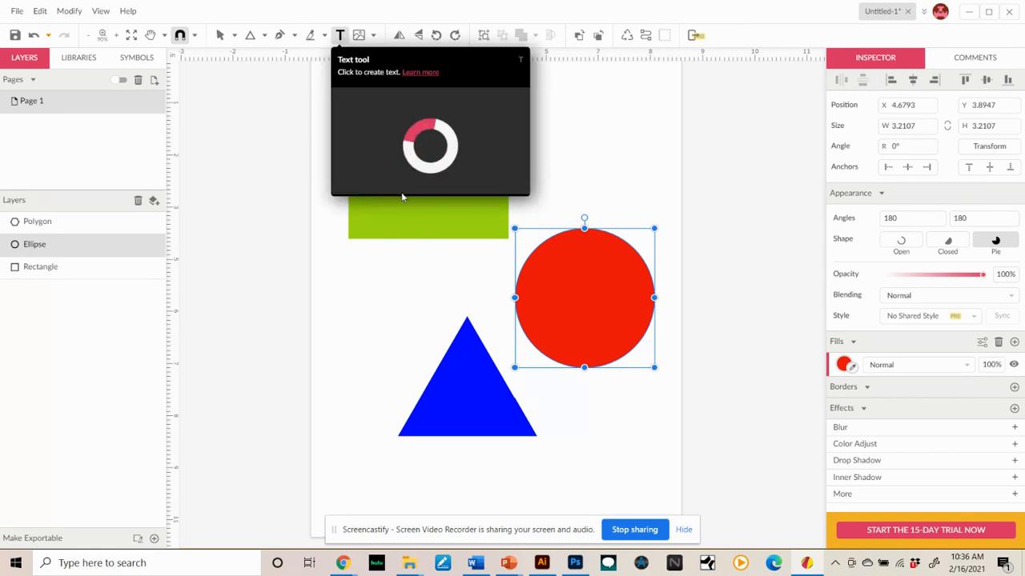
pyautogui.click(372, 160)
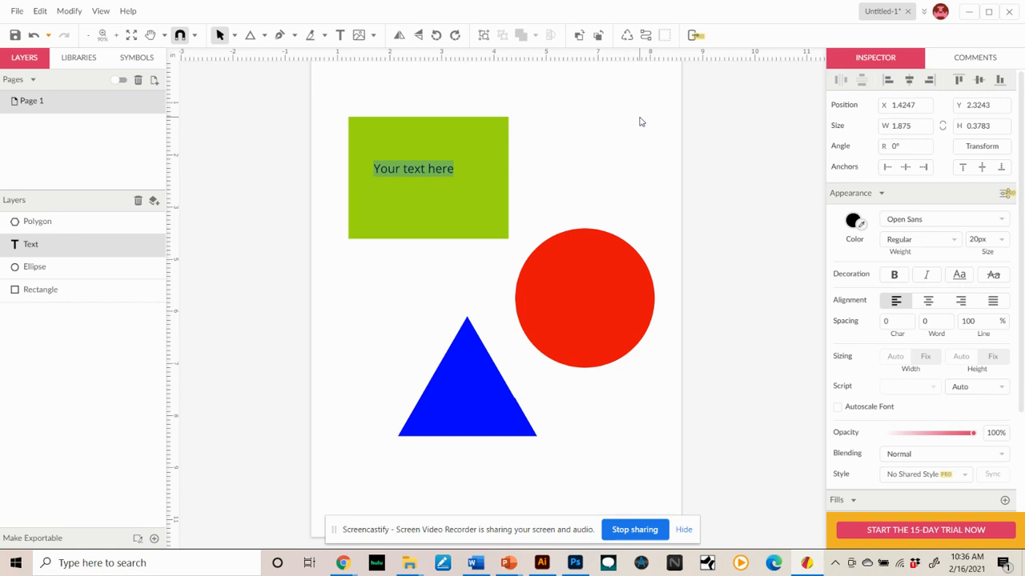
pyautogui.write('Trent')
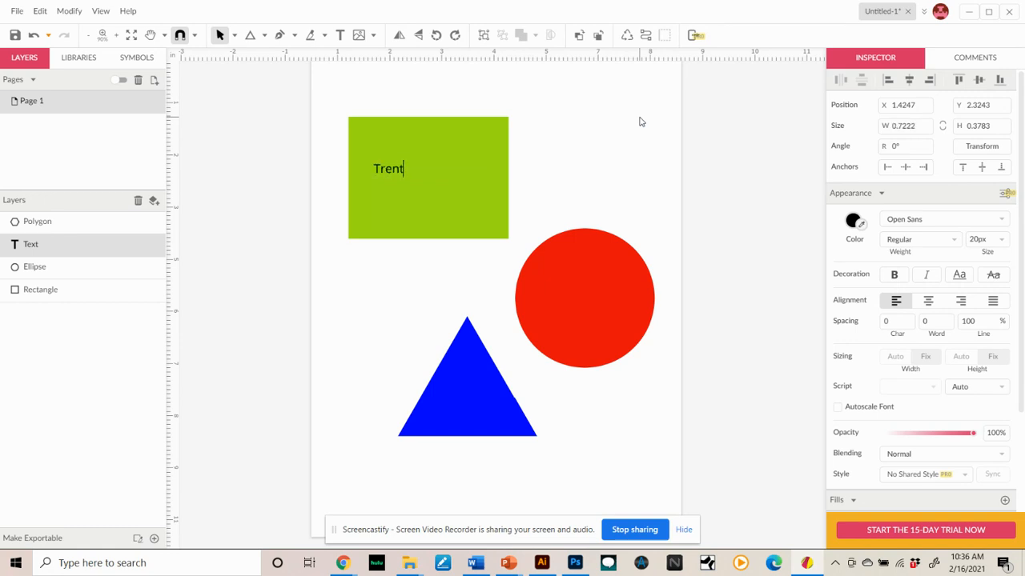
pyautogui.write('y Poo')
pyautogui.press('Escape')
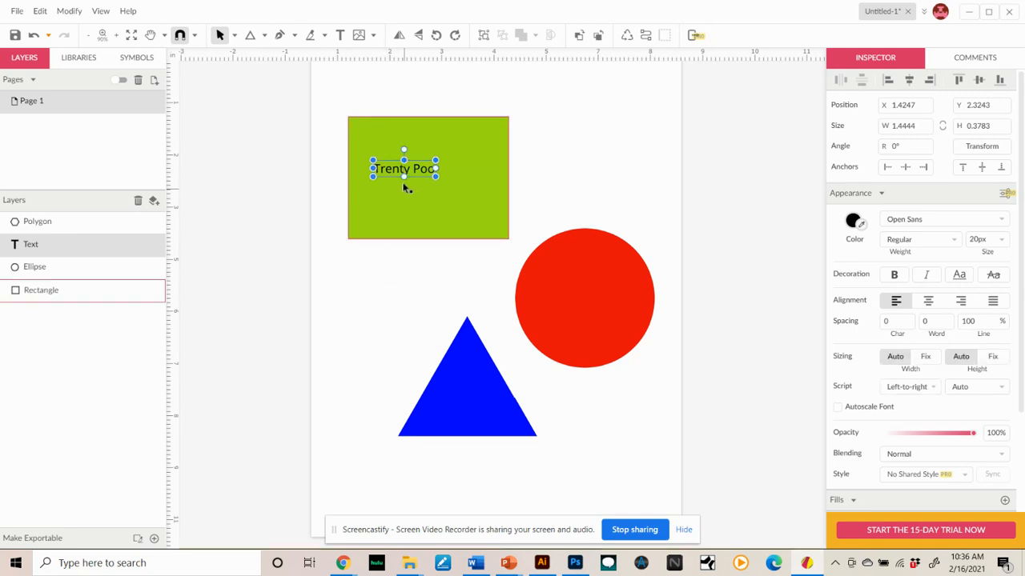
# - Move the text beside the circle and set its font to Oleo Script
pyautogui.moveTo(395, 172); pyautogui.dragTo(374, 298)
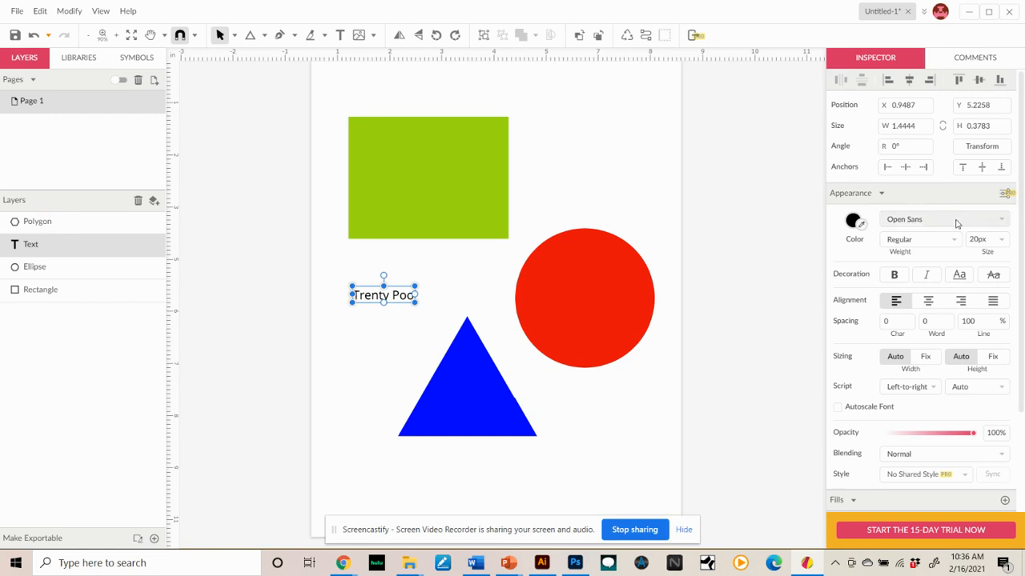
pyautogui.click(999, 223)
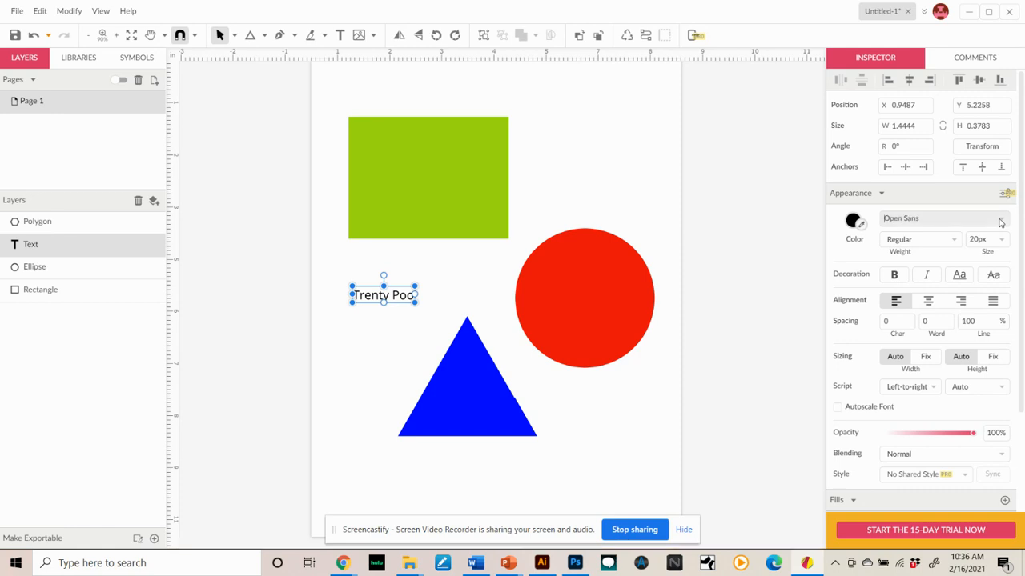
pyautogui.hotkey('ctrl', 'a')
pyautogui.click(999, 223)
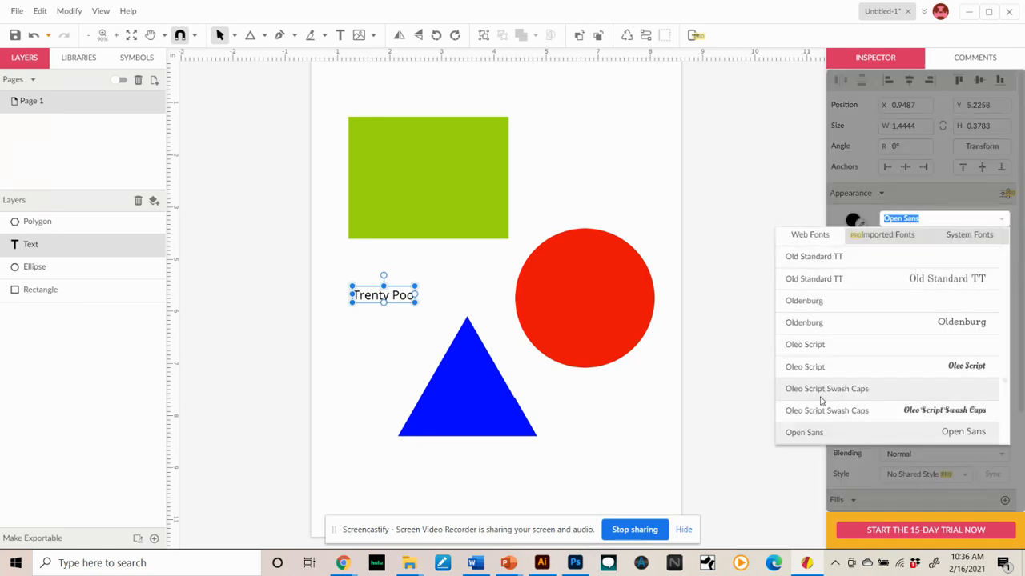
pyautogui.click(818, 368)
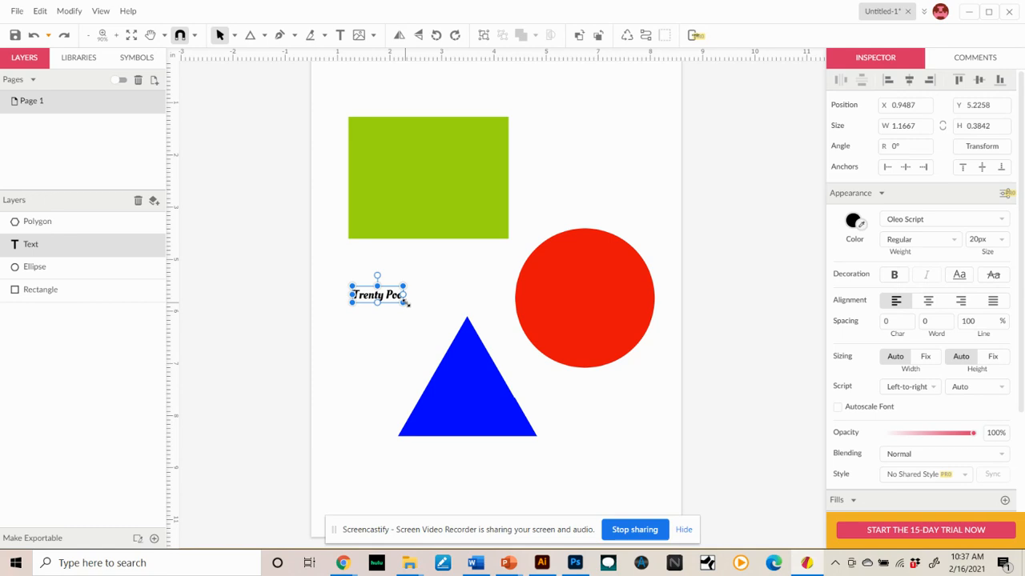
# - Enlarge the text box, then undo the resize
pyautogui.moveTo(406, 302); pyautogui.dragTo(445, 344)
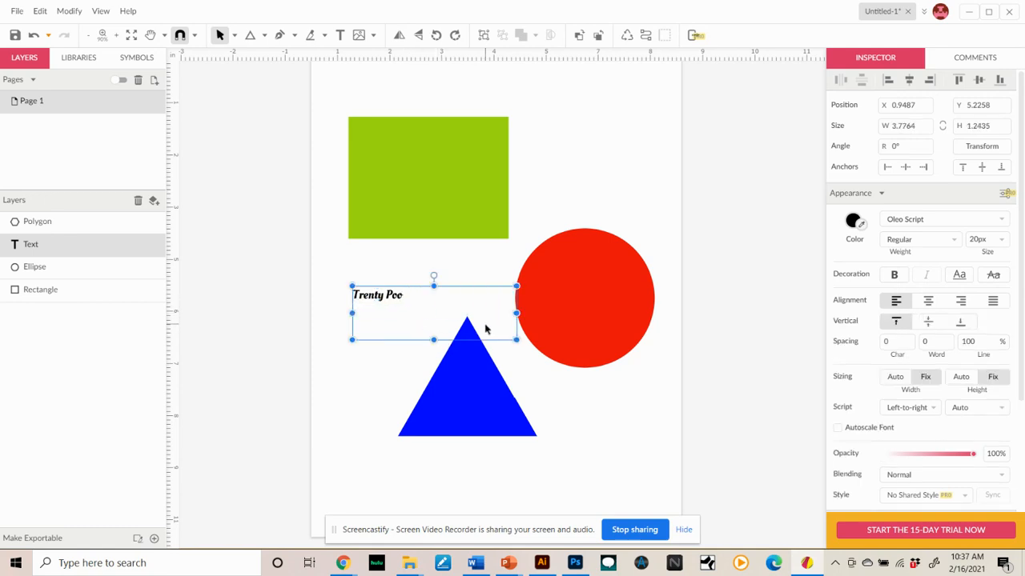
pyautogui.hotkey('ctrl', 'z')
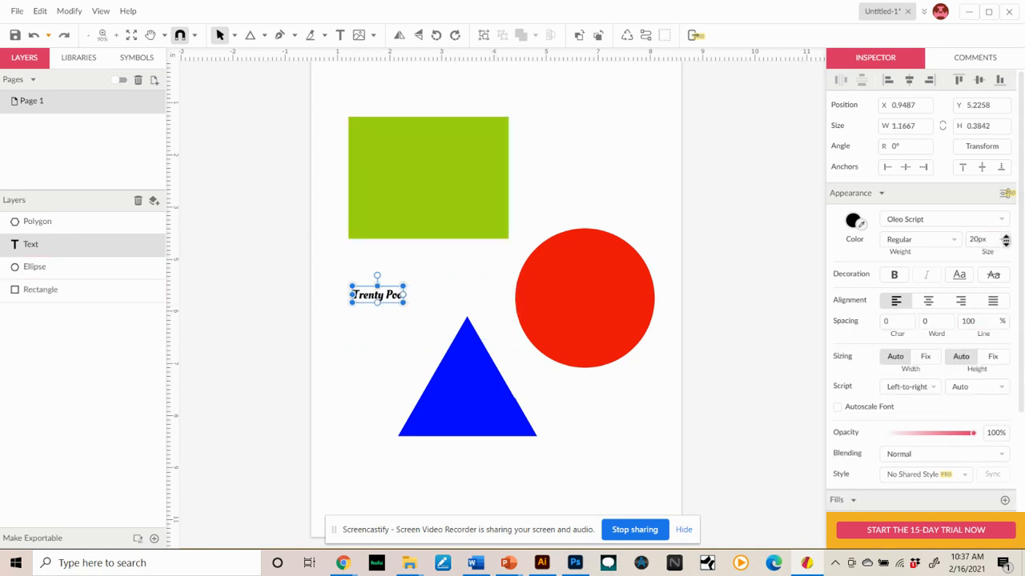
# - Set the text size to 48 px and move the text into the green rectangle
pyautogui.click(1001, 240)
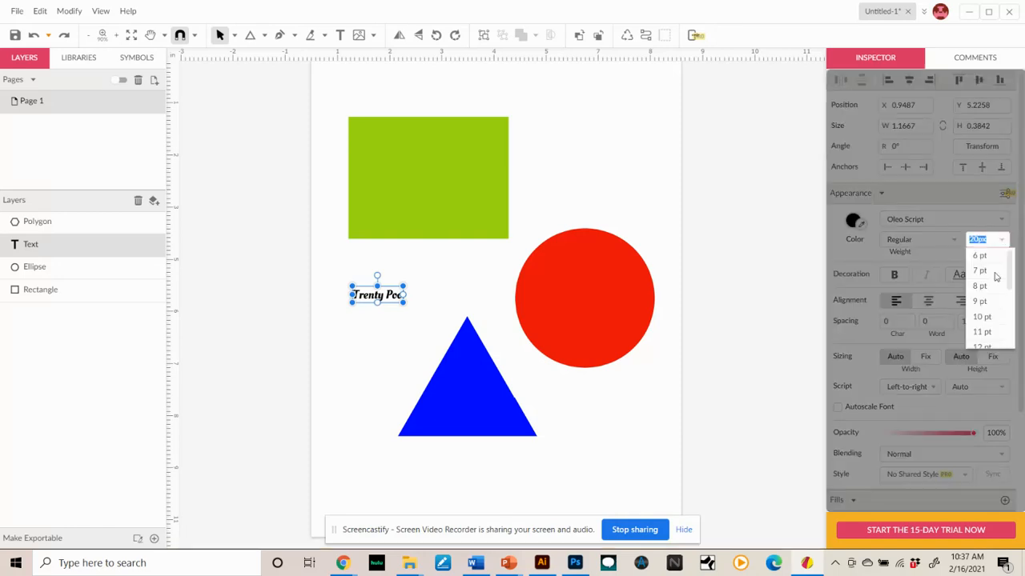
pyautogui.moveTo(1010, 274); pyautogui.dragTo(1011, 335)
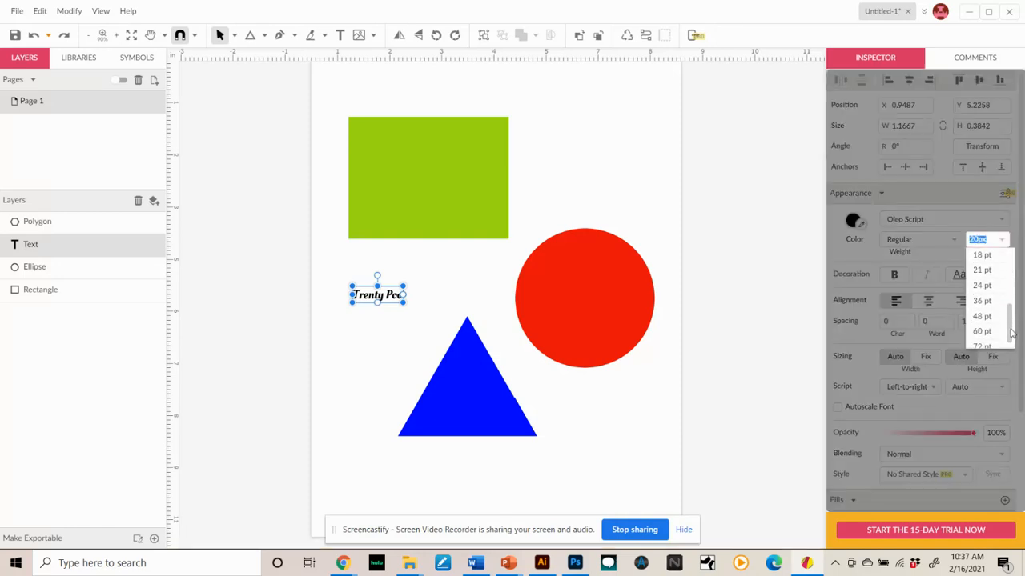
pyautogui.click(984, 317)
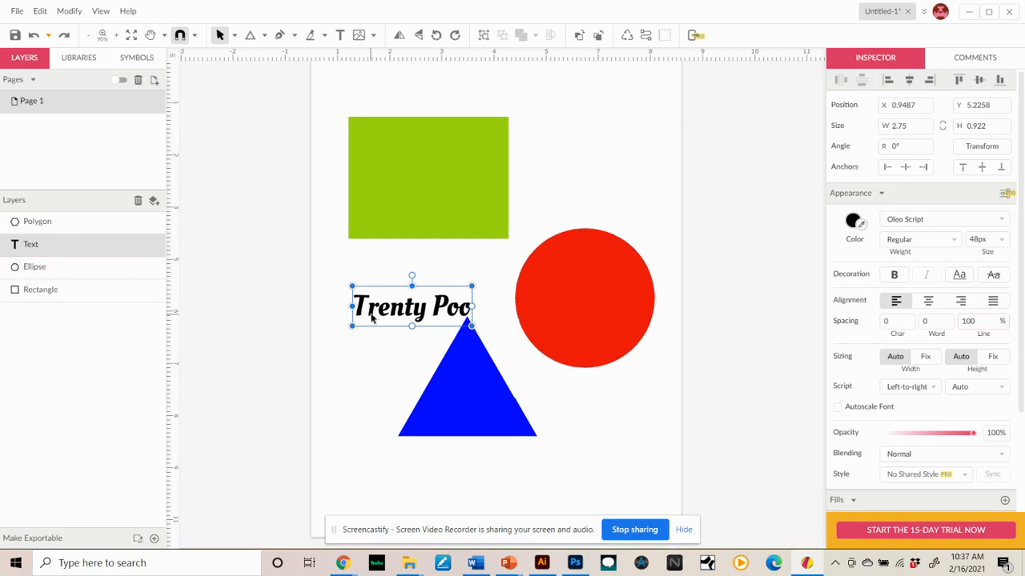
pyautogui.moveTo(374, 310); pyautogui.dragTo(389, 177)
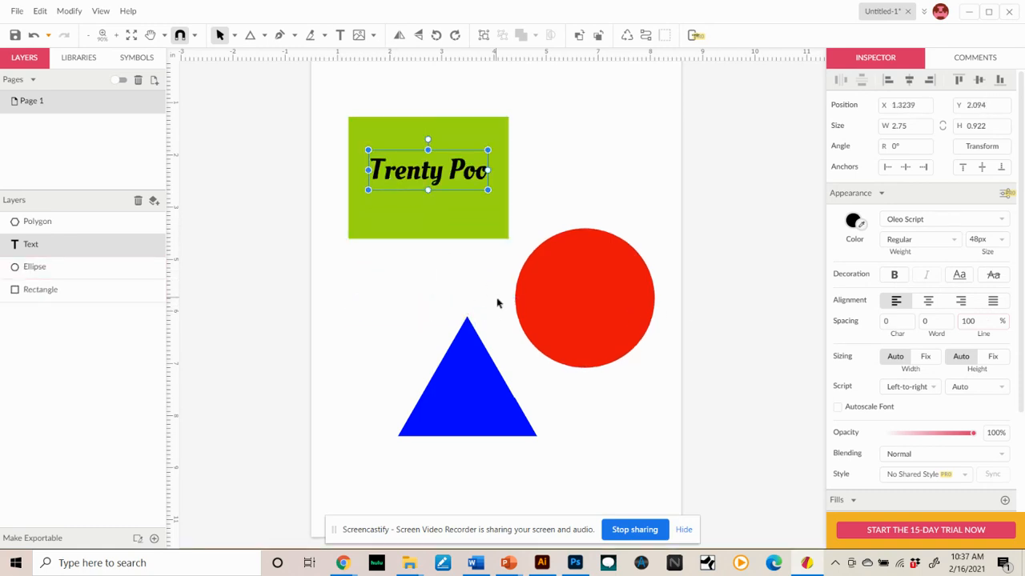
# - Colour the word "Trenty" white
pyautogui.doubleClick(426, 178)
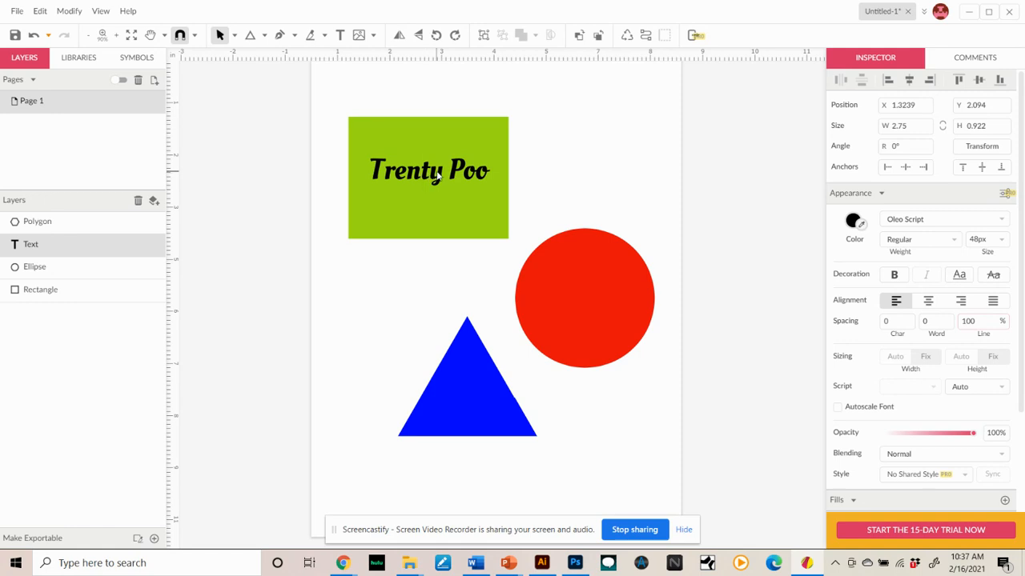
pyautogui.click(442, 176)
pyautogui.moveTo(443, 176); pyautogui.dragTo(369, 171)
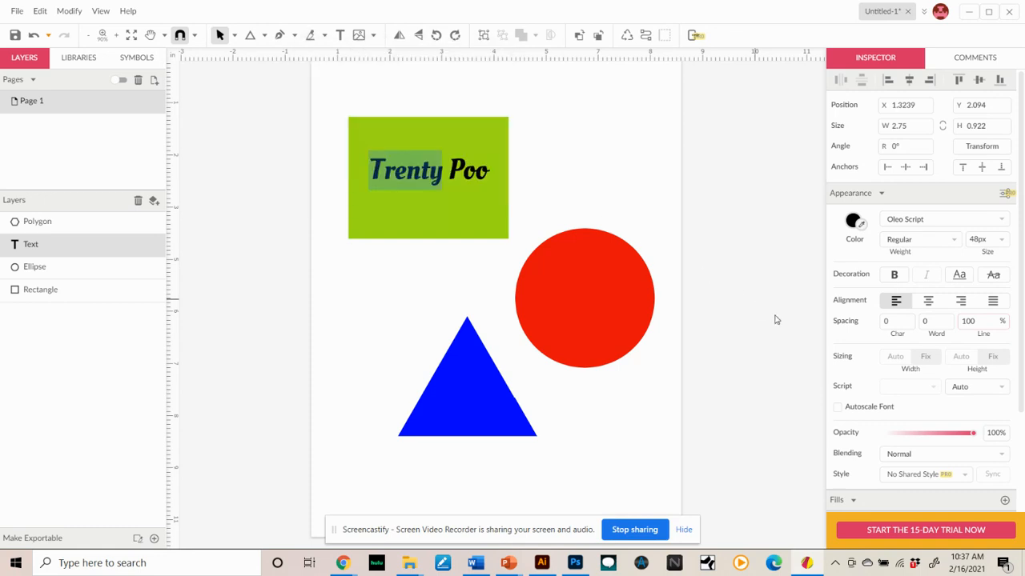
pyautogui.click(854, 221)
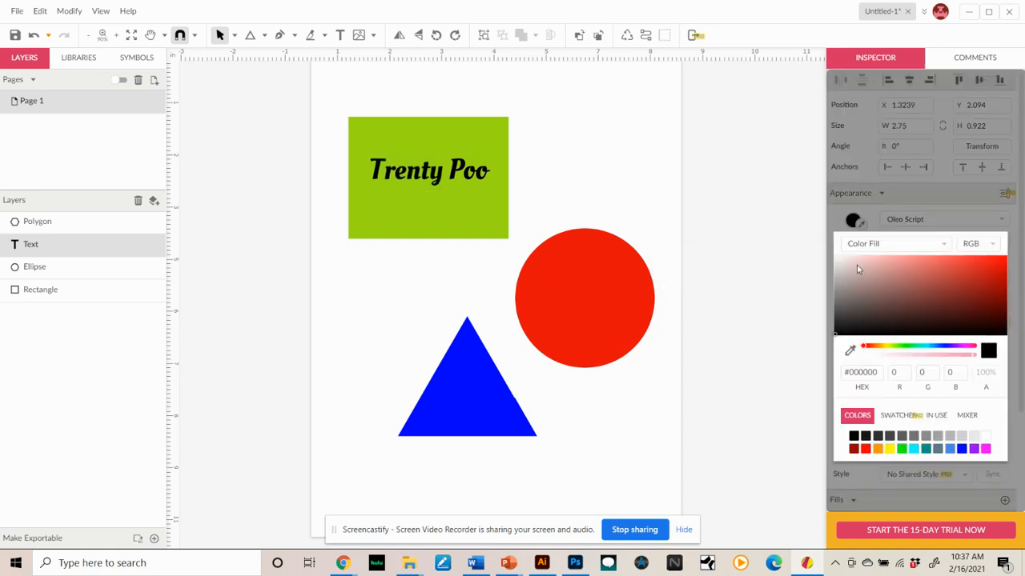
pyautogui.click(834, 257)
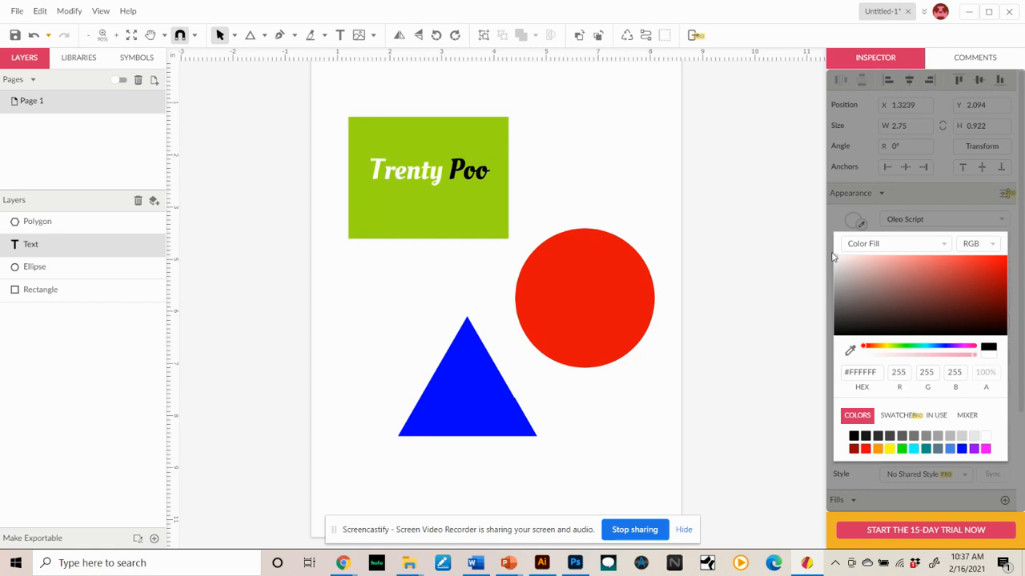
pyautogui.click(567, 180)
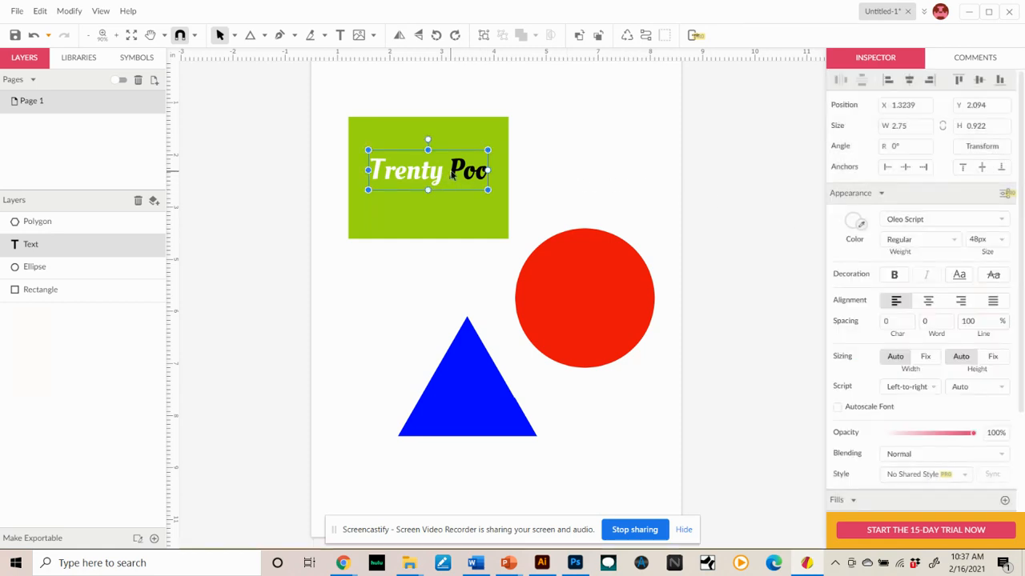
# - Colour the word "Poo" light green, #A4E679
pyautogui.doubleClick(452, 174)
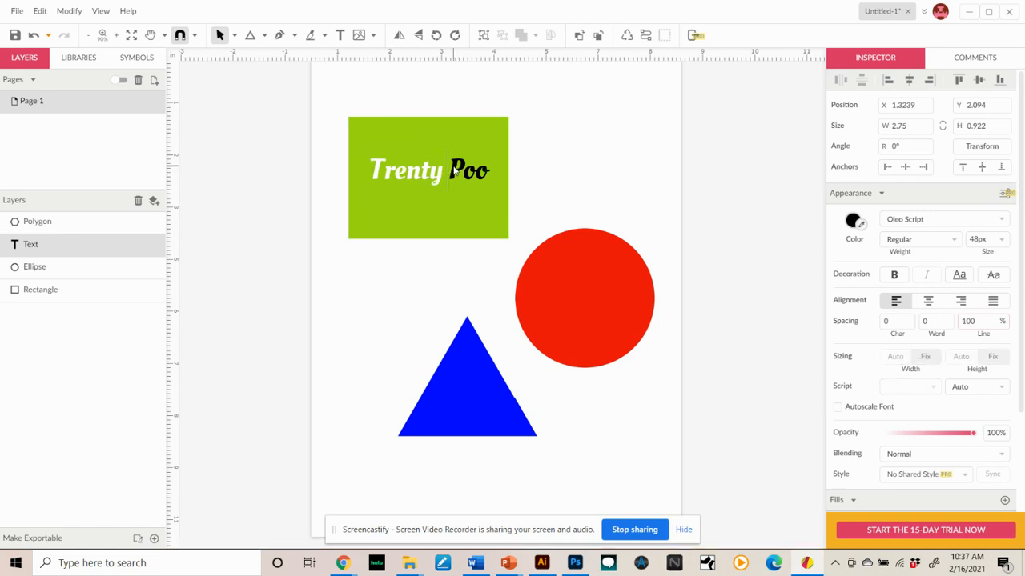
pyautogui.moveTo(447, 171); pyautogui.dragTo(496, 173)
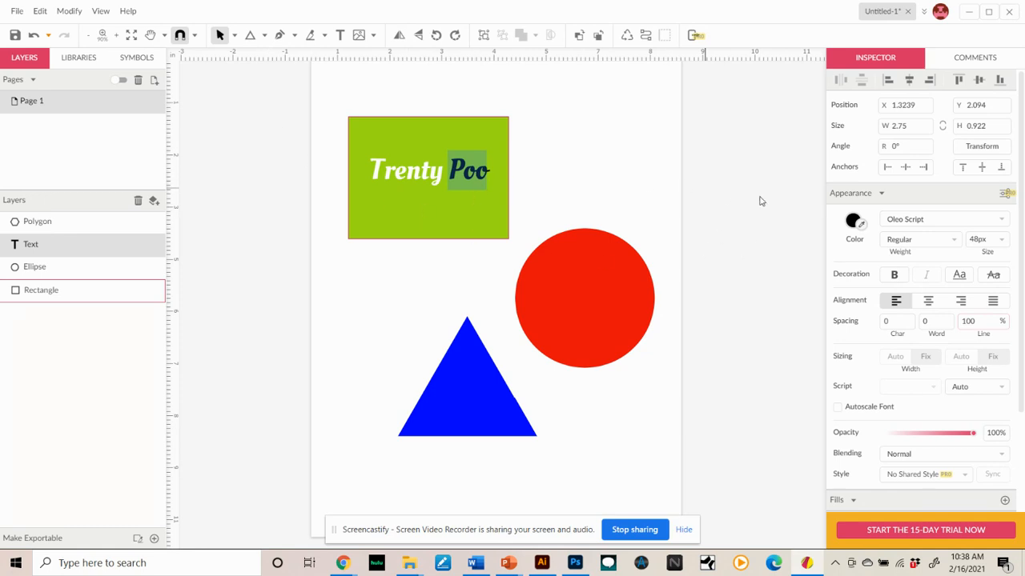
pyautogui.click(854, 222)
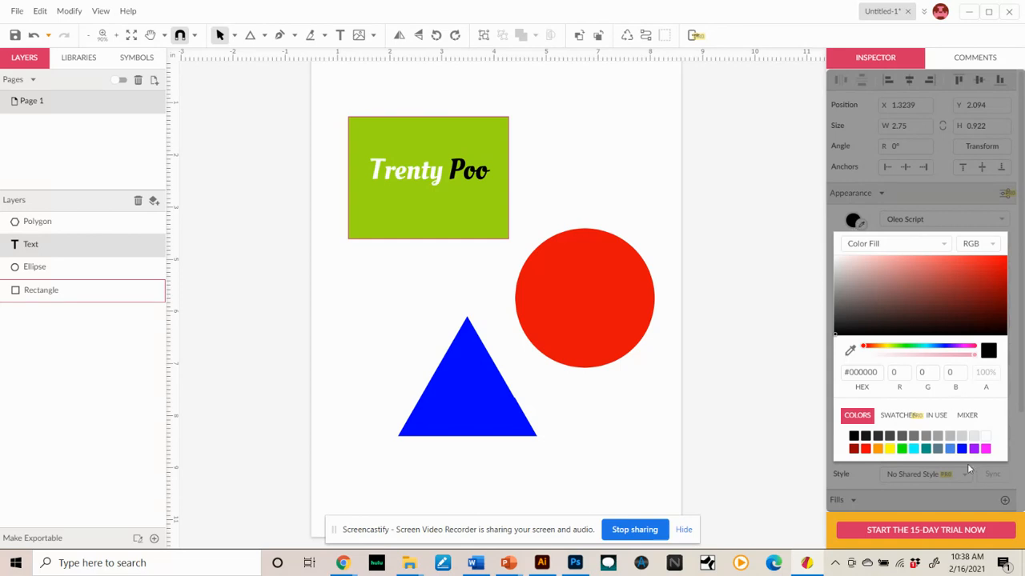
pyautogui.click(895, 349)
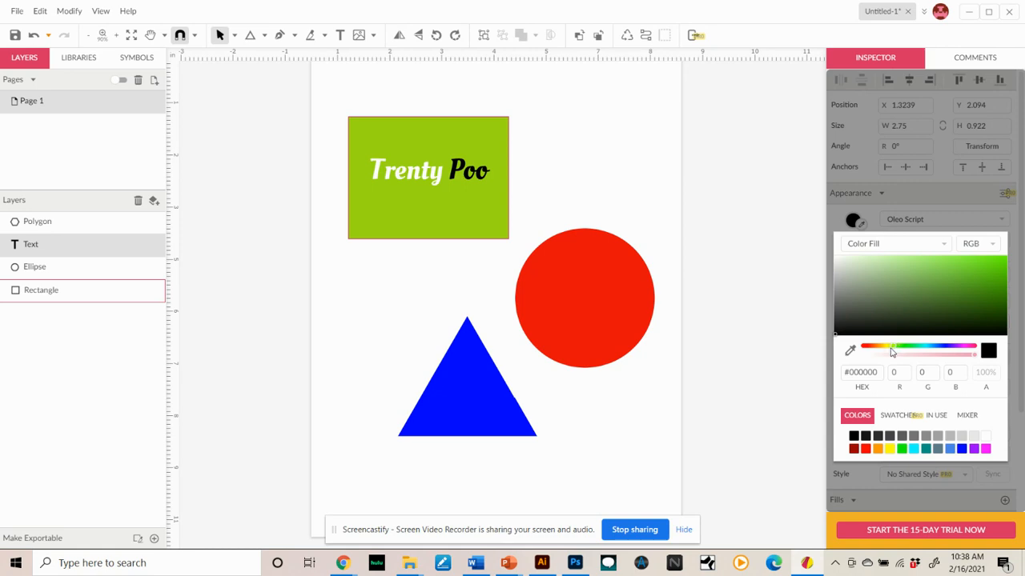
pyautogui.click(917, 268)
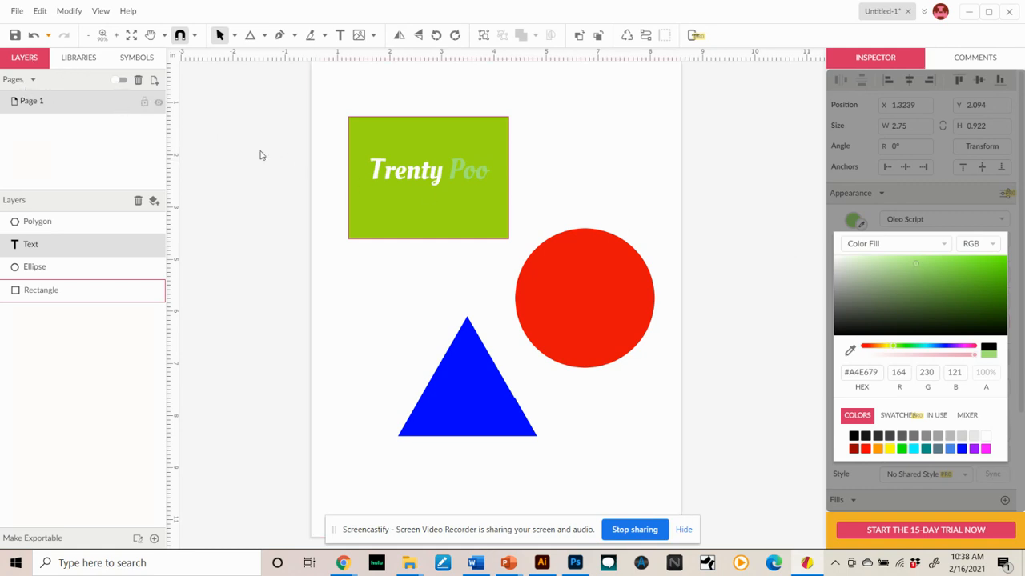
pyautogui.moveTo(399, 177); pyautogui.dragTo(413, 177)
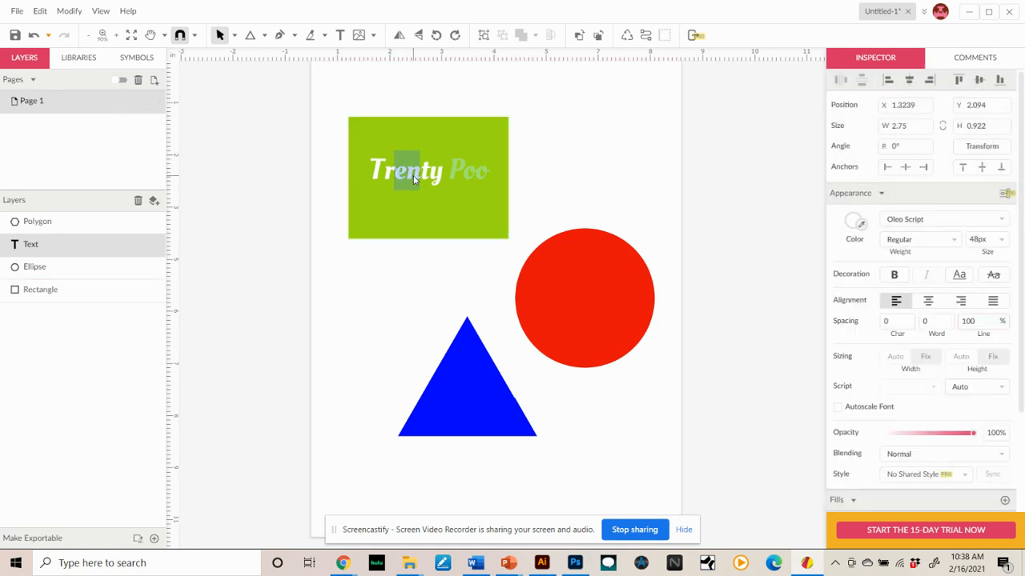
pyautogui.press('Escape')
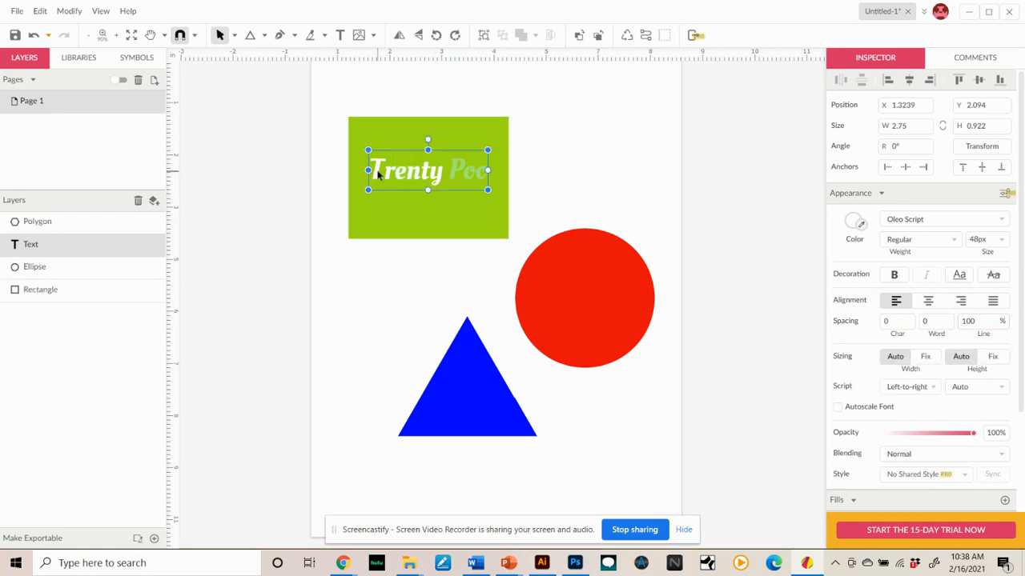
# - Shift the text right so "Poo" extends past the rectangle's right edge
pyautogui.moveTo(378, 173); pyautogui.dragTo(434, 170)
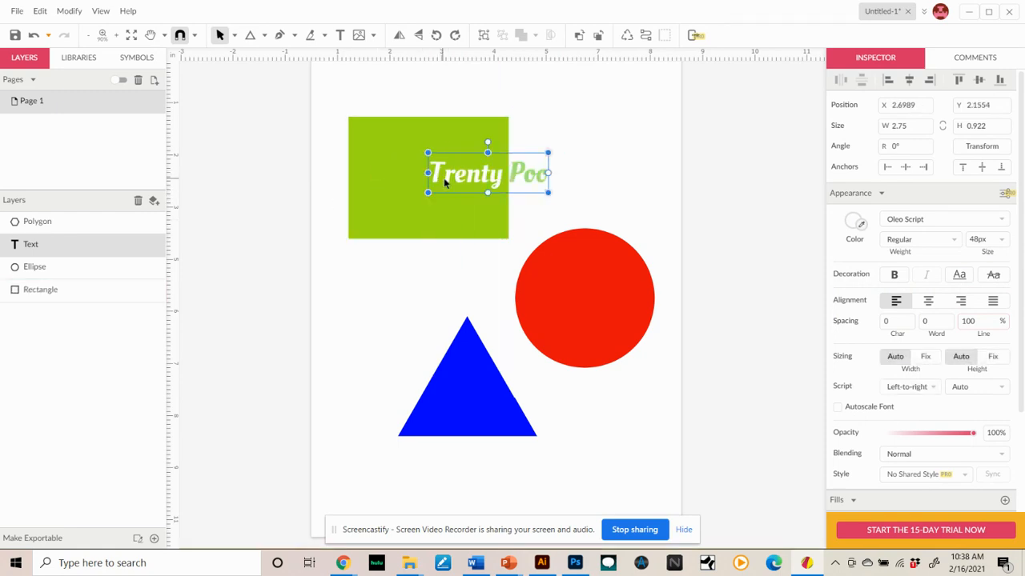
pyautogui.click(439, 268)
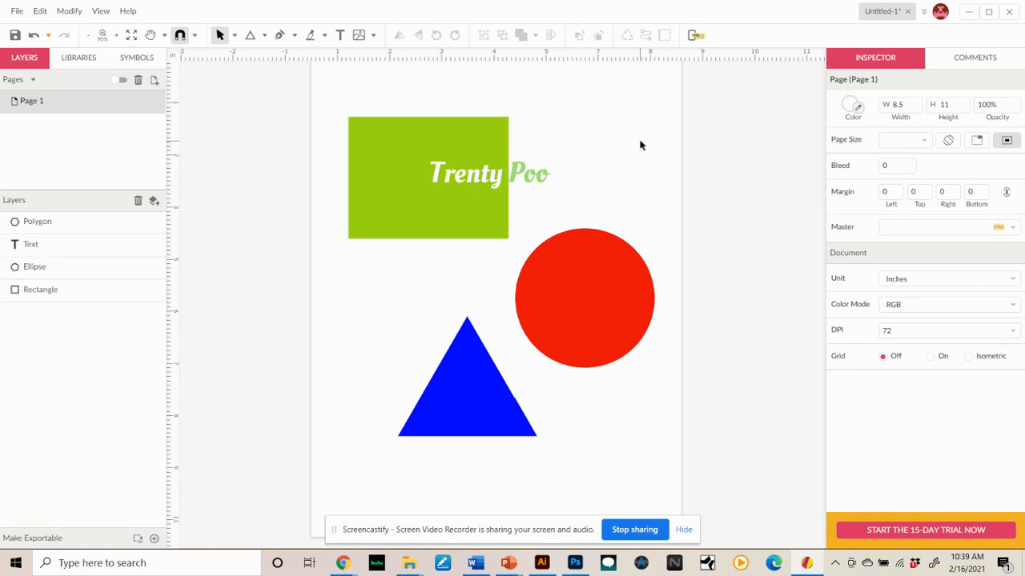
pyautogui.click(526, 190)
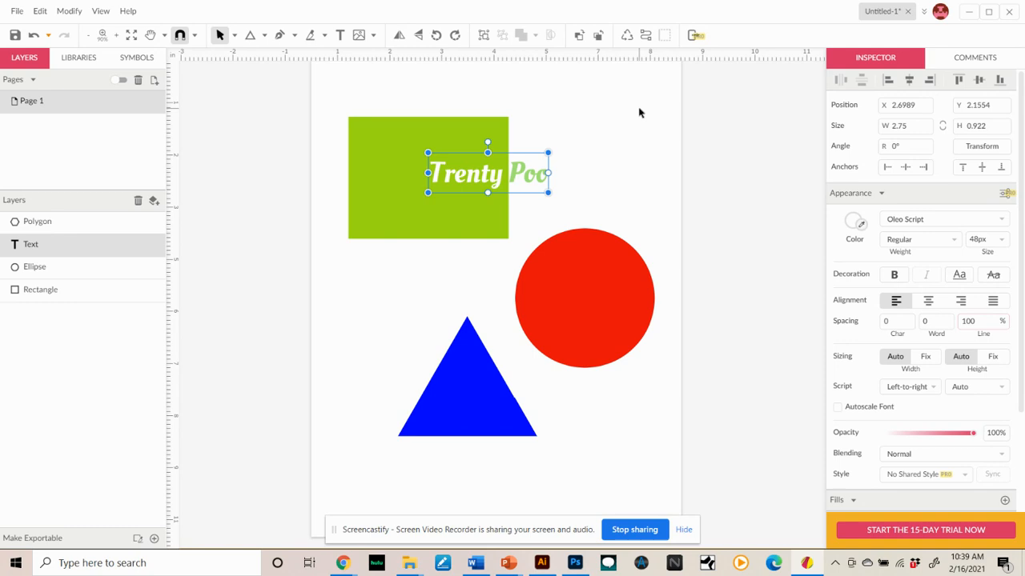
# - Duplicate the text and move the copy down so "Poo" overlaps the circle's left side
pyautogui.hotkey('ctrl', 'd')
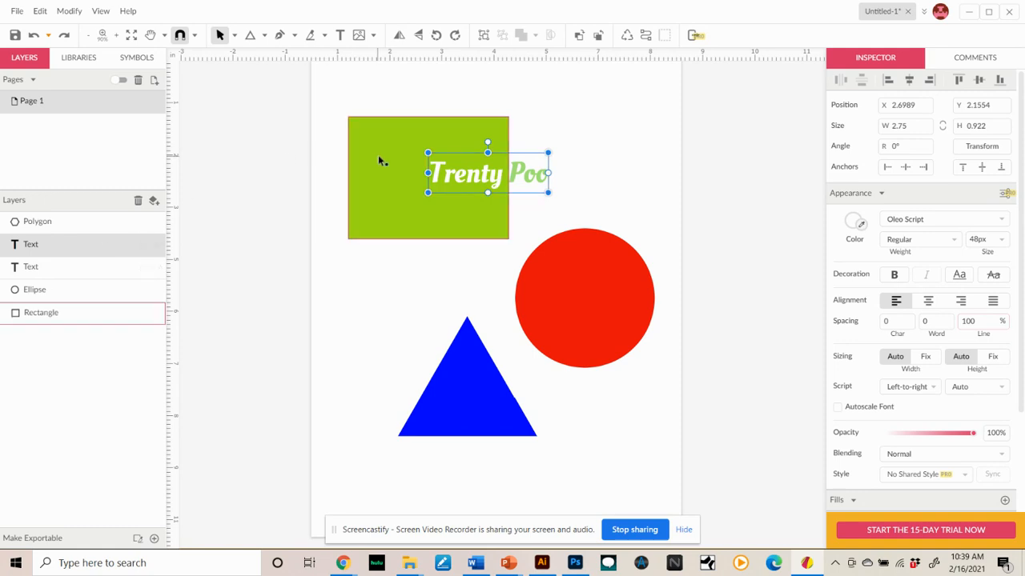
pyautogui.moveTo(437, 173); pyautogui.dragTo(448, 293)
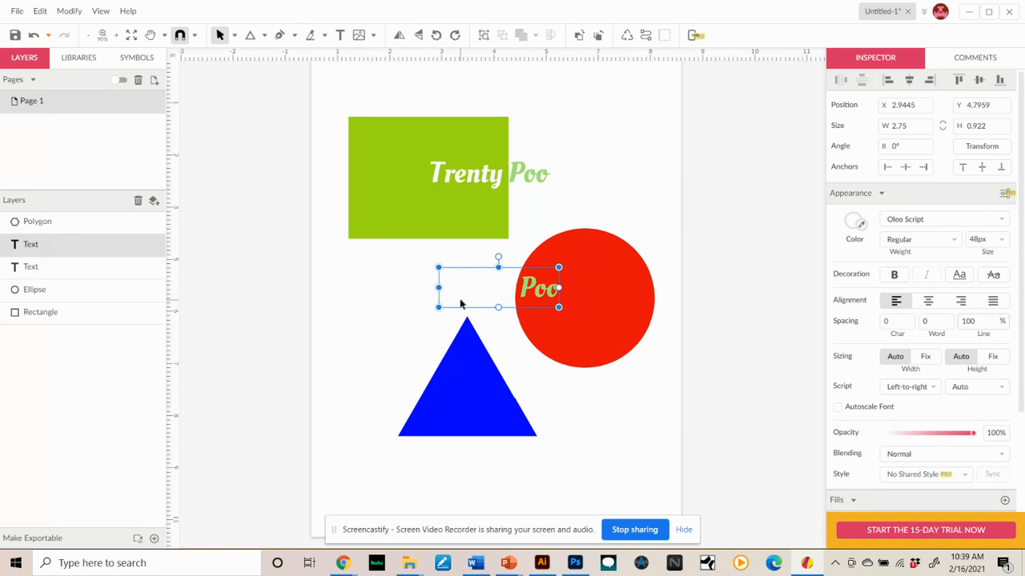
# - Colour the word "Poo" in the copied text white
pyautogui.doubleClick(527, 296)
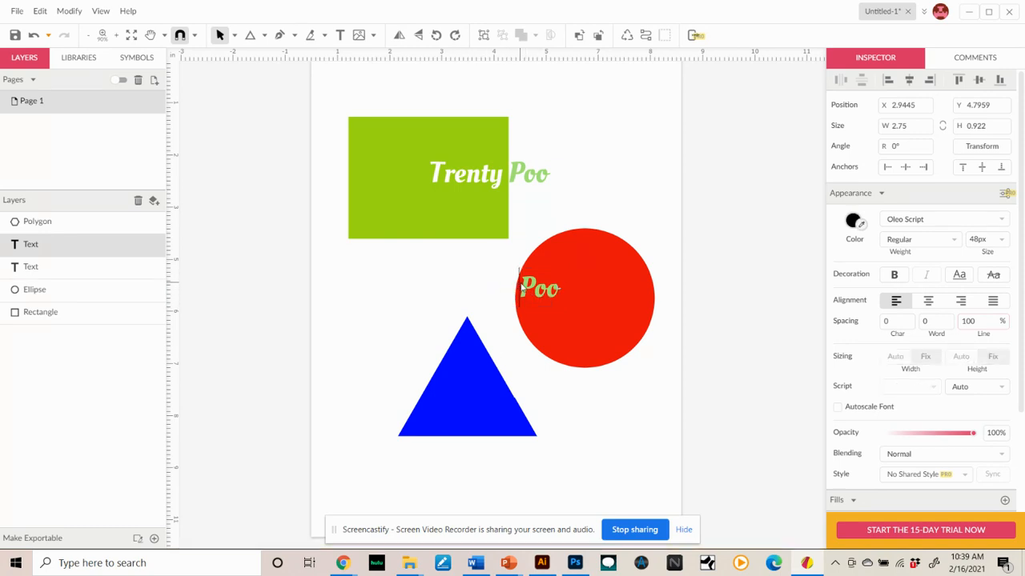
pyautogui.moveTo(519, 289); pyautogui.dragTo(554, 290)
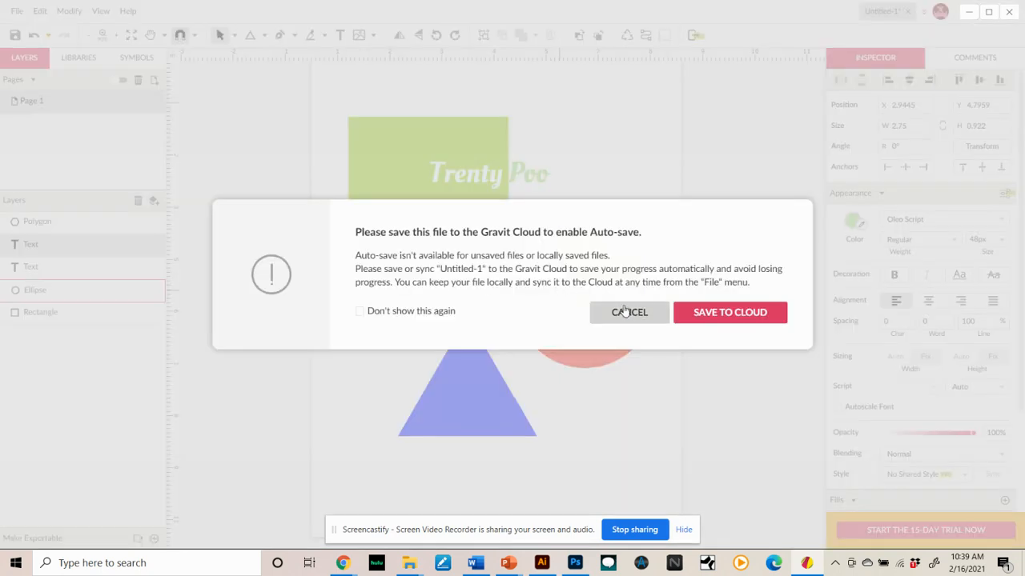
pyautogui.click(629, 312)
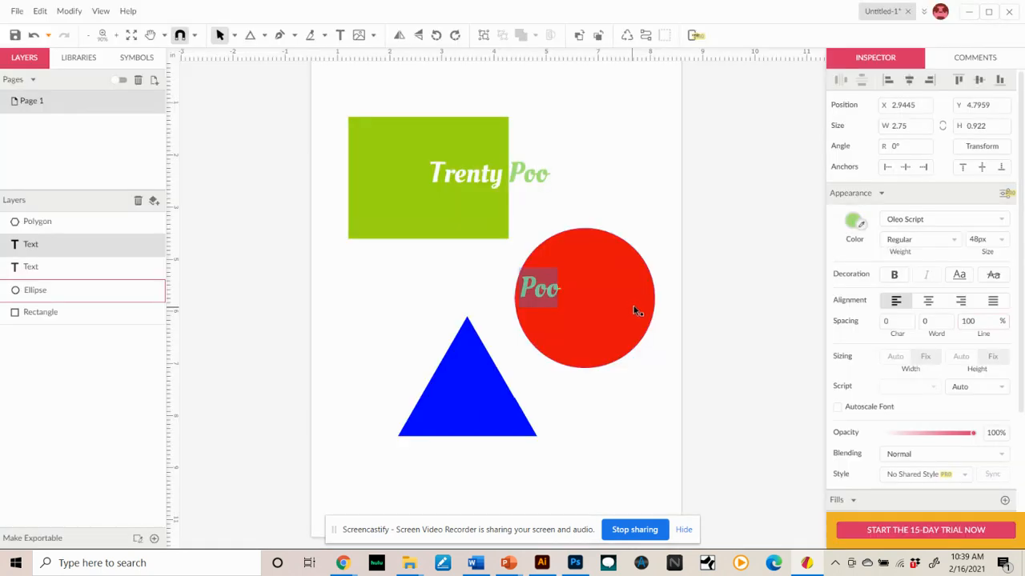
pyautogui.click(852, 222)
pyautogui.click(836, 257)
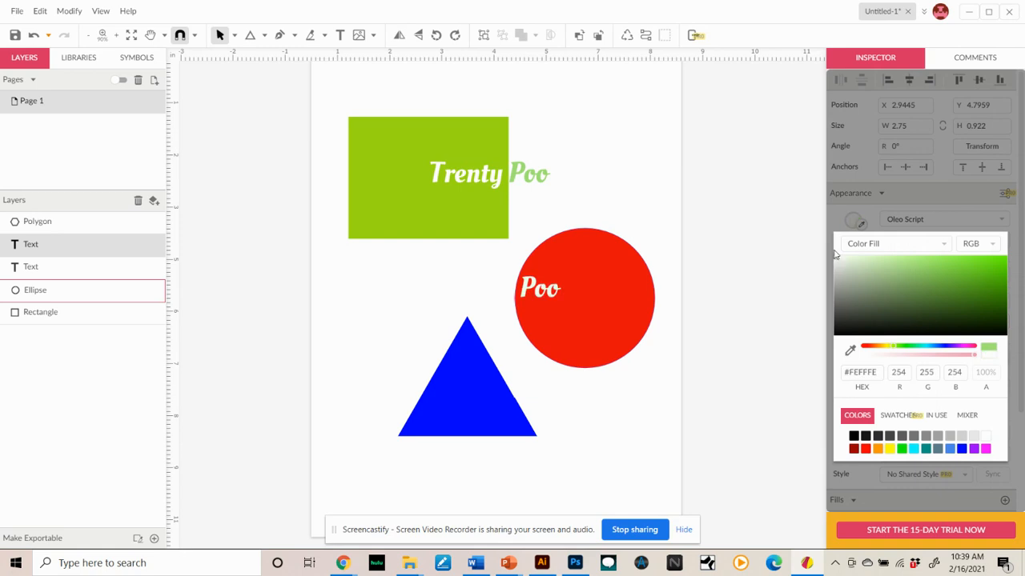
pyautogui.click(498, 295)
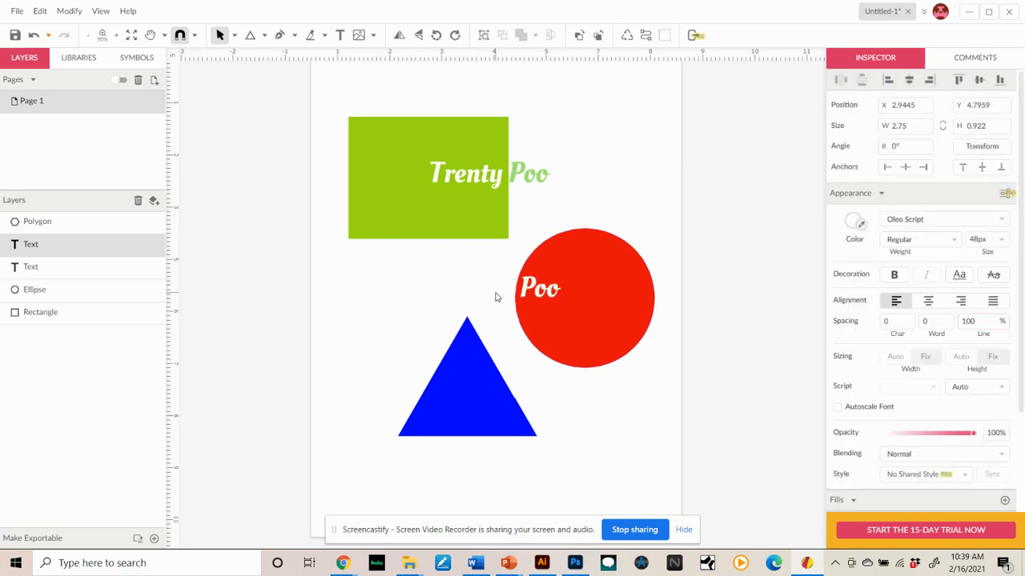
# - Colour the word "Trenty" in the copied text red, #F02C2C
pyautogui.doubleClick(508, 290)
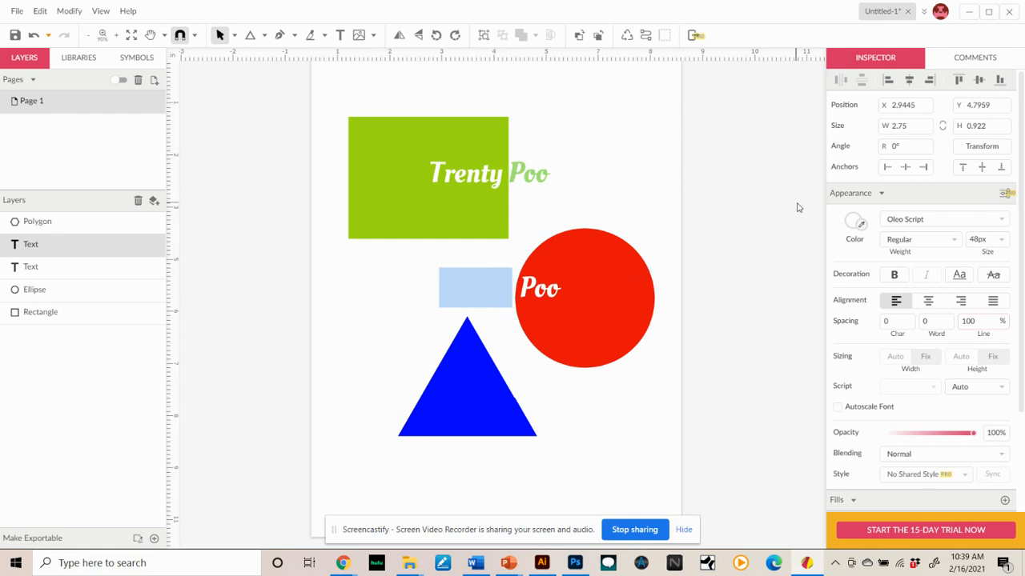
pyautogui.click(853, 222)
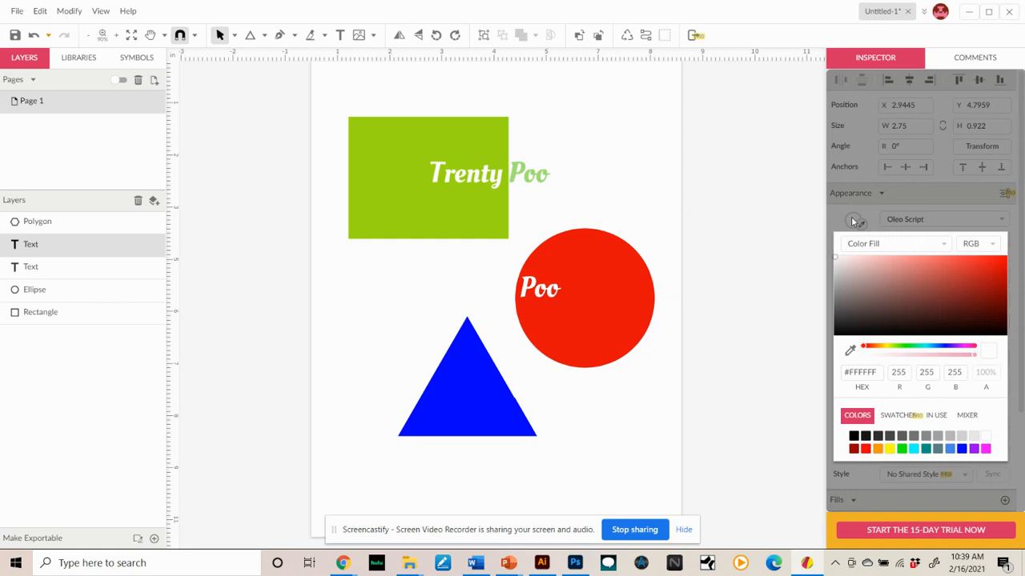
pyautogui.click(975, 264)
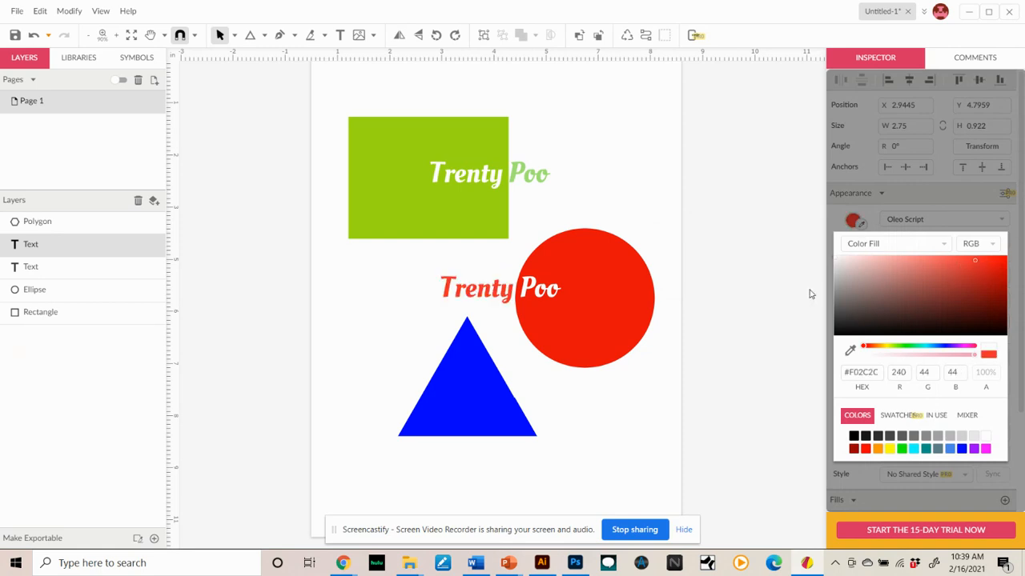
pyautogui.click(341, 99)
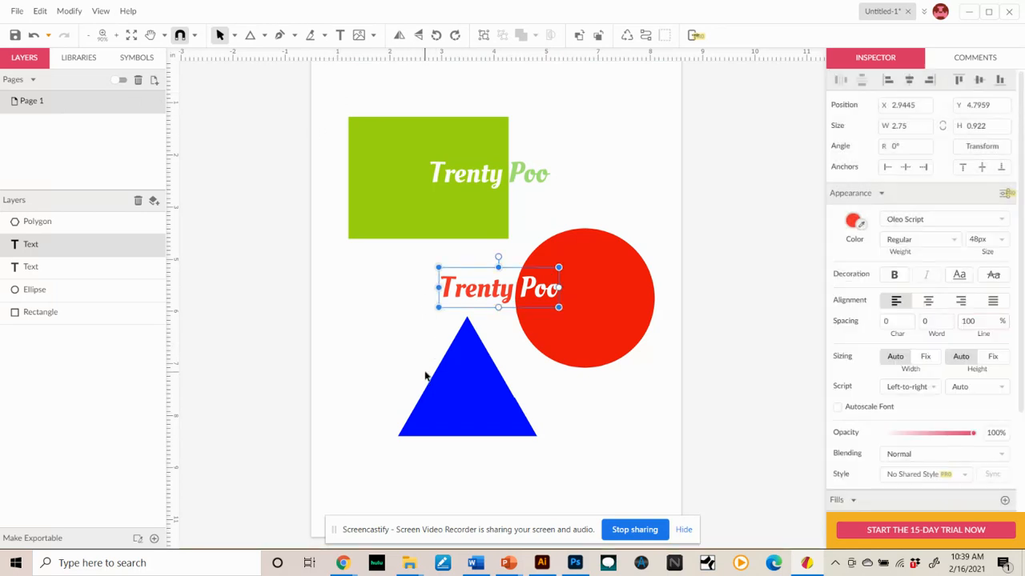